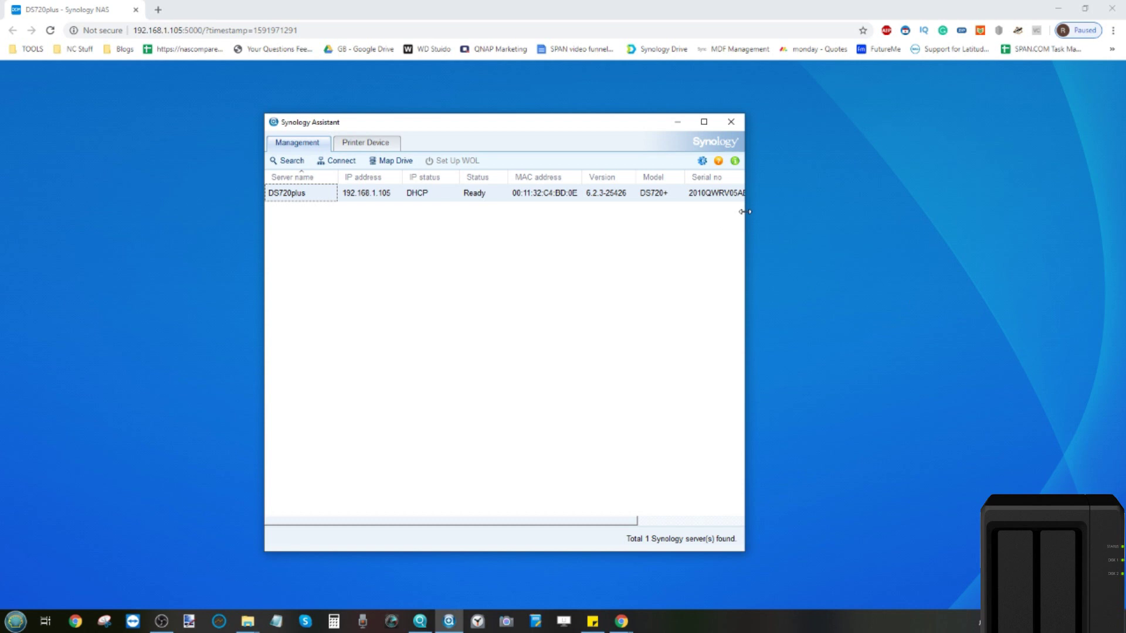
Step: Narrow and minimize the Synology Assistant window to reveal the DS720plus sign-in page at 192.168.1.105:5000
{"action": "left_click_drag", "start_coordinate": [745, 211], "coordinate": [737, 213]}
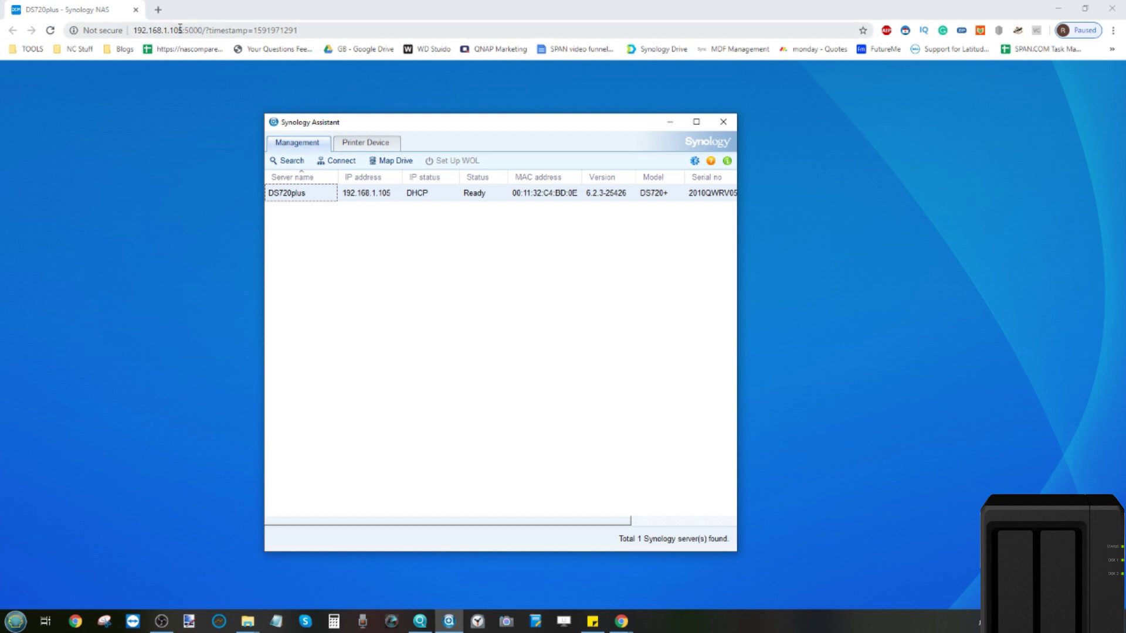
{"action": "left_click", "coordinate": [677, 123]}
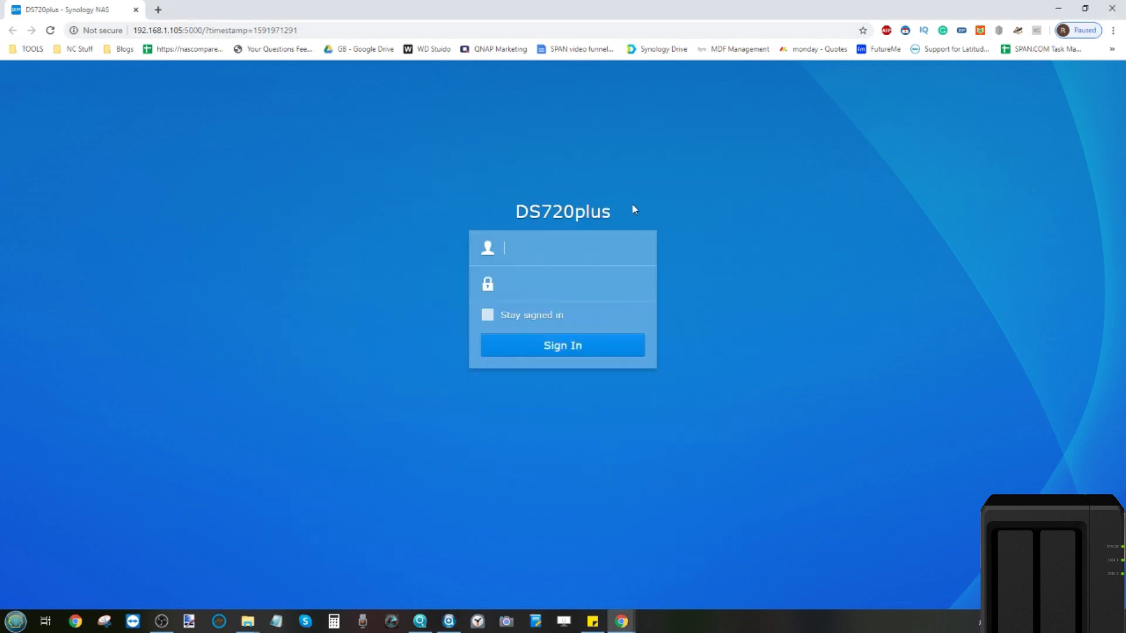
Step: Sign in to the DS720plus as admin with the account password
{"action": "left_click", "coordinate": [586, 257]}
{"action": "type", "text": "admin"}
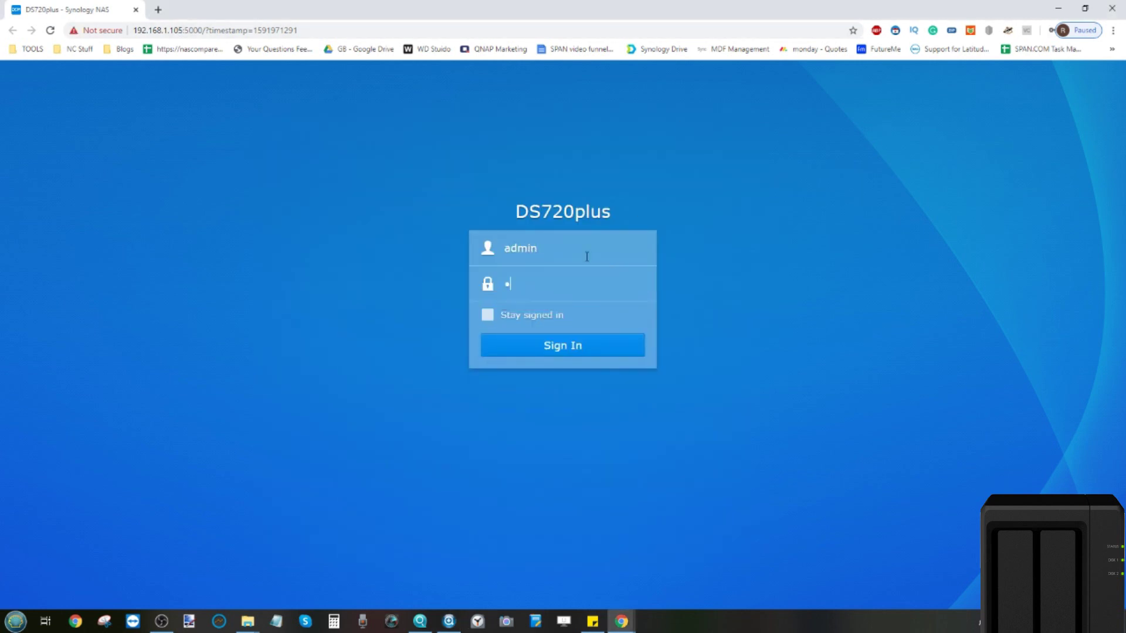
{"action": "type", "text": "••••••••"}
{"action": "key", "text": "Return"}
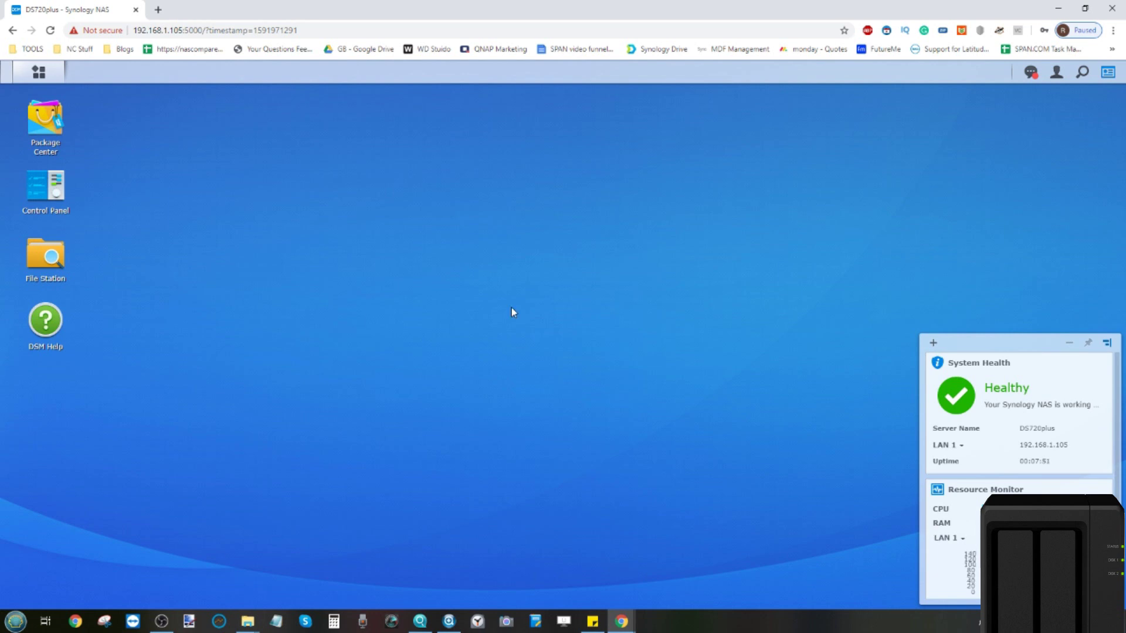
Step: Show Resource Monitor's Memory view: 18 GB total, 1.1 GB used, 6% utilization
{"action": "left_click", "coordinate": [40, 73]}
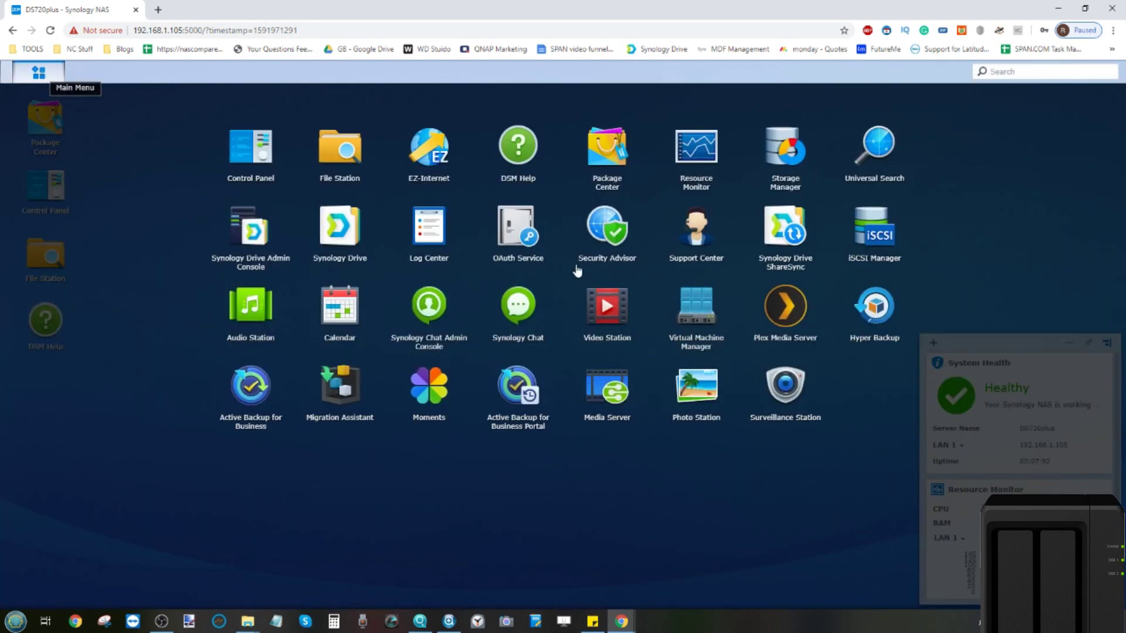
{"action": "left_click", "coordinate": [703, 161]}
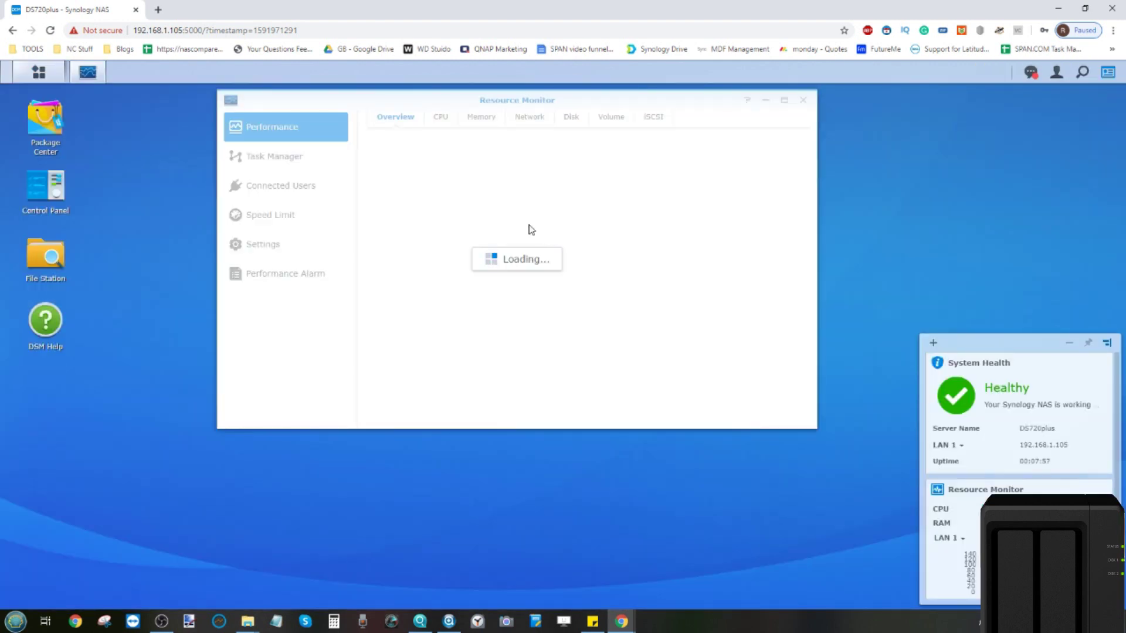
{"action": "left_click", "coordinate": [479, 118]}
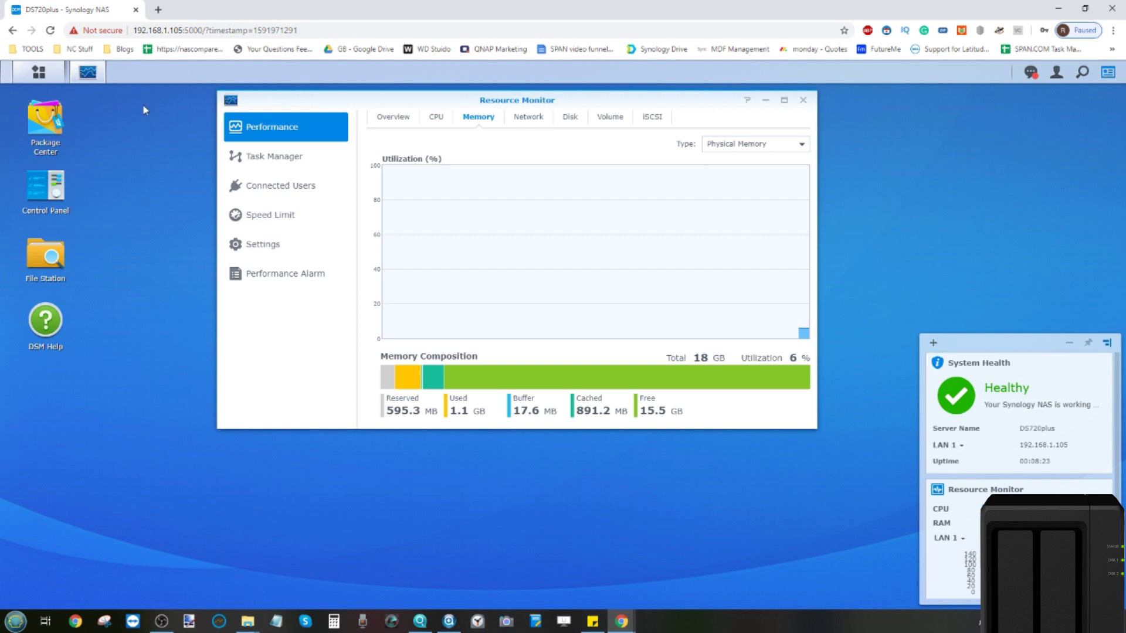
{"action": "left_click", "coordinate": [37, 73]}
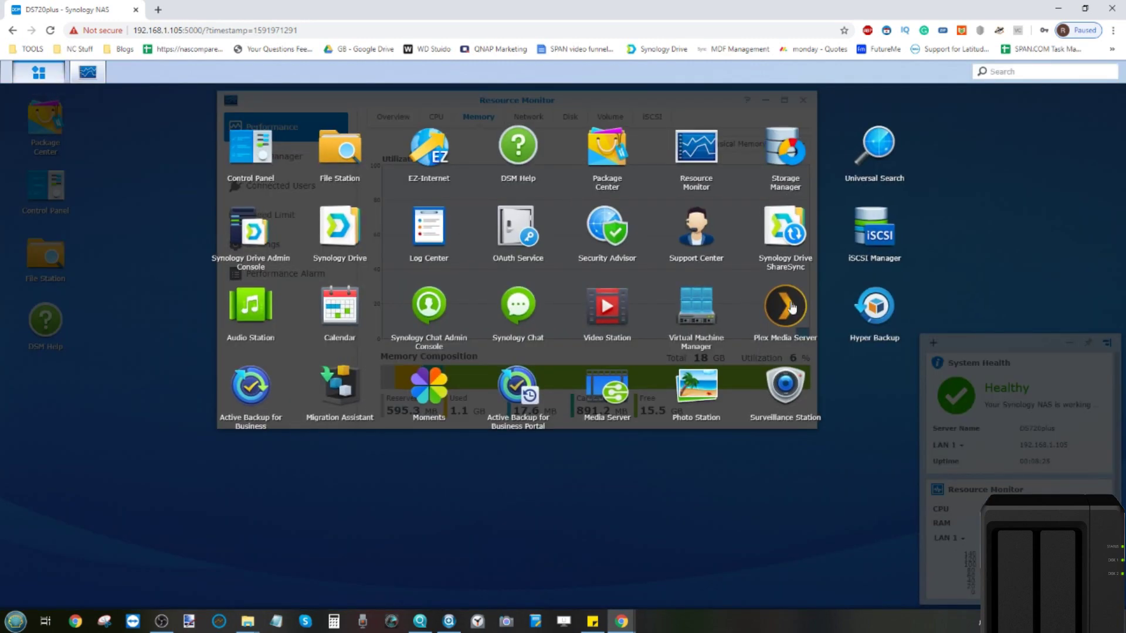
Step: Launch Plex Media Server in a new tab, then open Virtual Machine Manager in DSM
{"action": "left_click", "coordinate": [792, 307]}
{"action": "left_click", "coordinate": [73, 10]}
{"action": "left_click", "coordinate": [687, 309]}
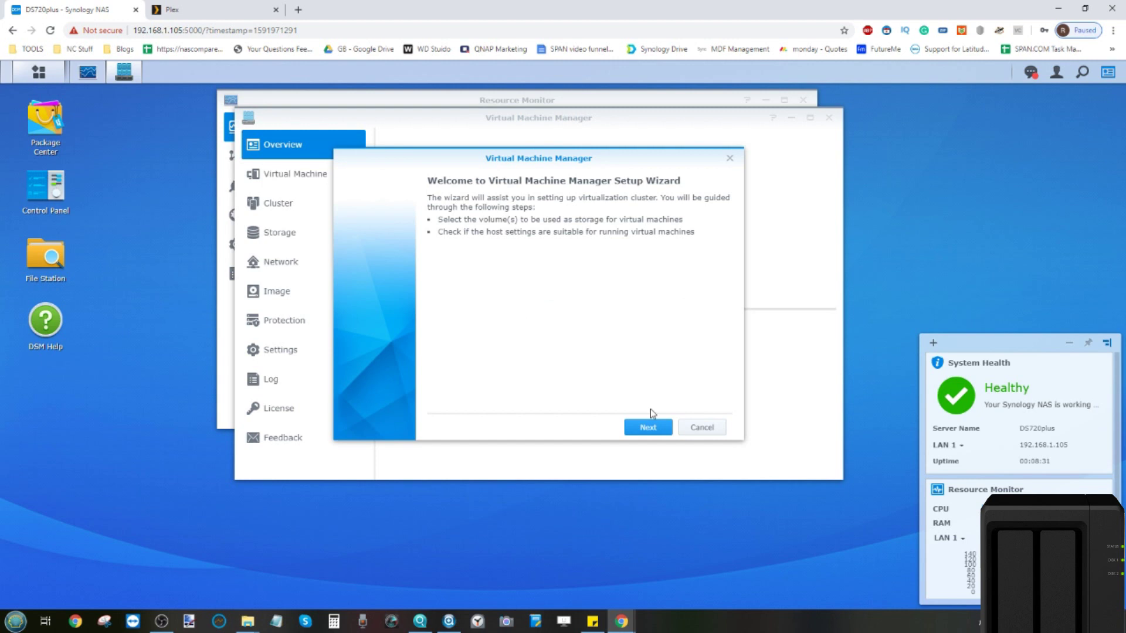
Step: Run the virtualization setup, enabling network settings and storing virtual machines on Volume 1
{"action": "left_click", "coordinate": [649, 429]}
{"action": "left_click", "coordinate": [650, 432]}
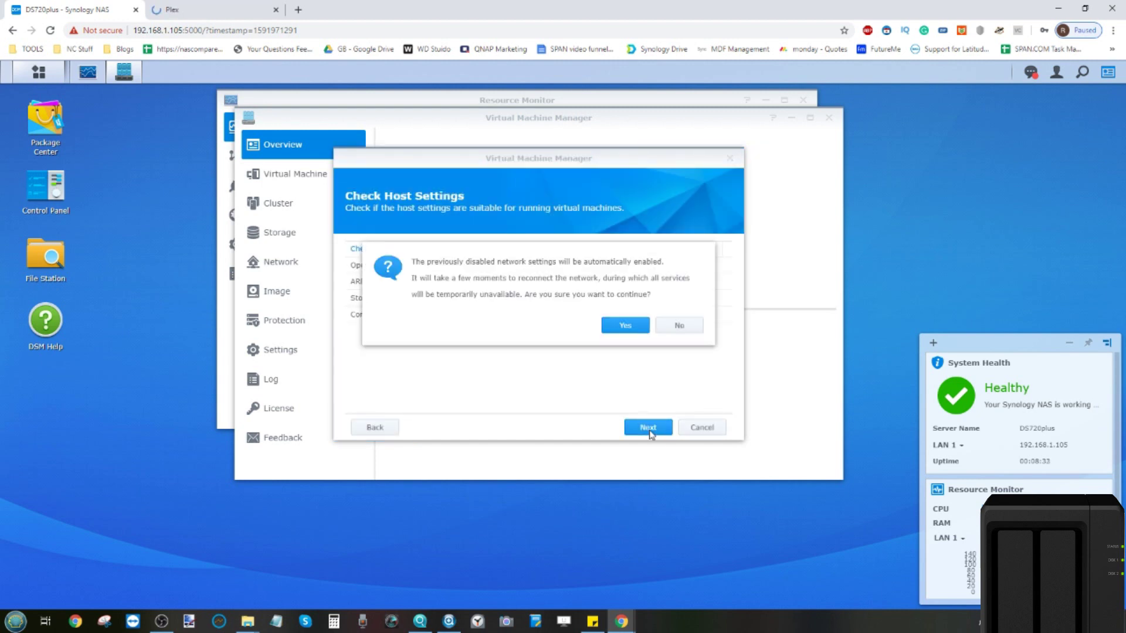
{"action": "left_click", "coordinate": [625, 325]}
{"action": "left_click", "coordinate": [645, 426]}
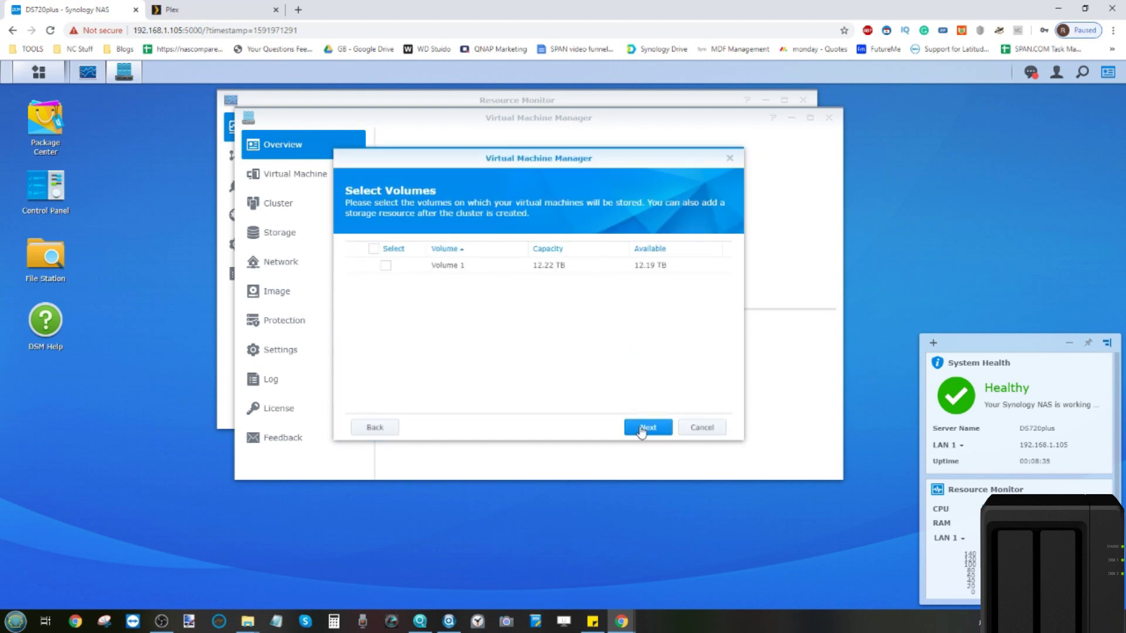
{"action": "left_click", "coordinate": [456, 267]}
{"action": "left_click", "coordinate": [648, 428]}
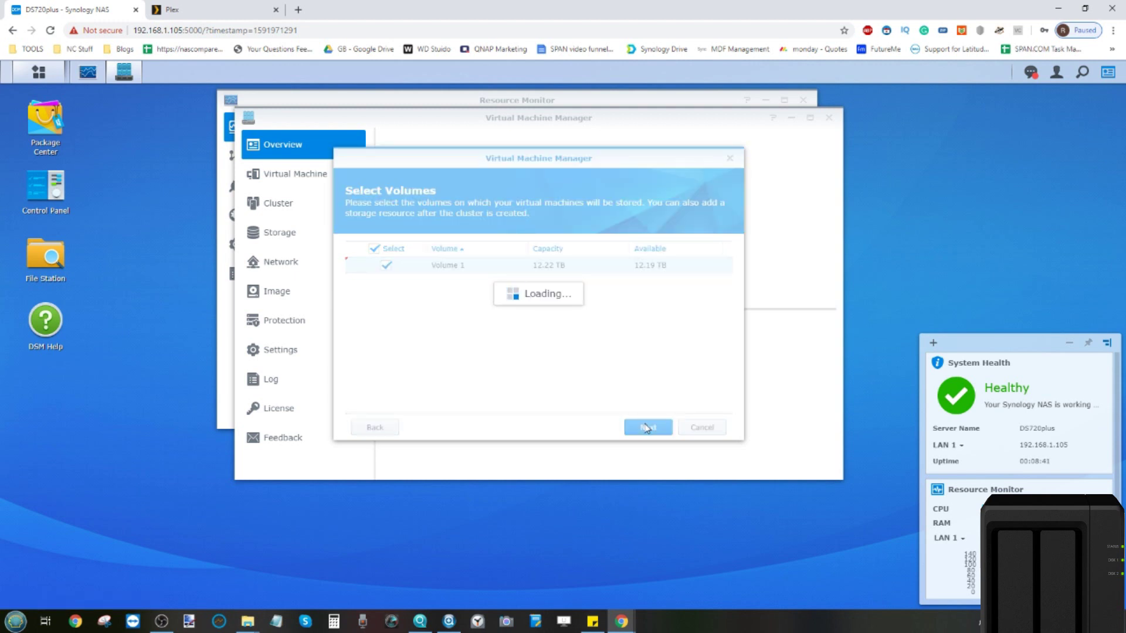
{"action": "left_click", "coordinate": [217, 8]}
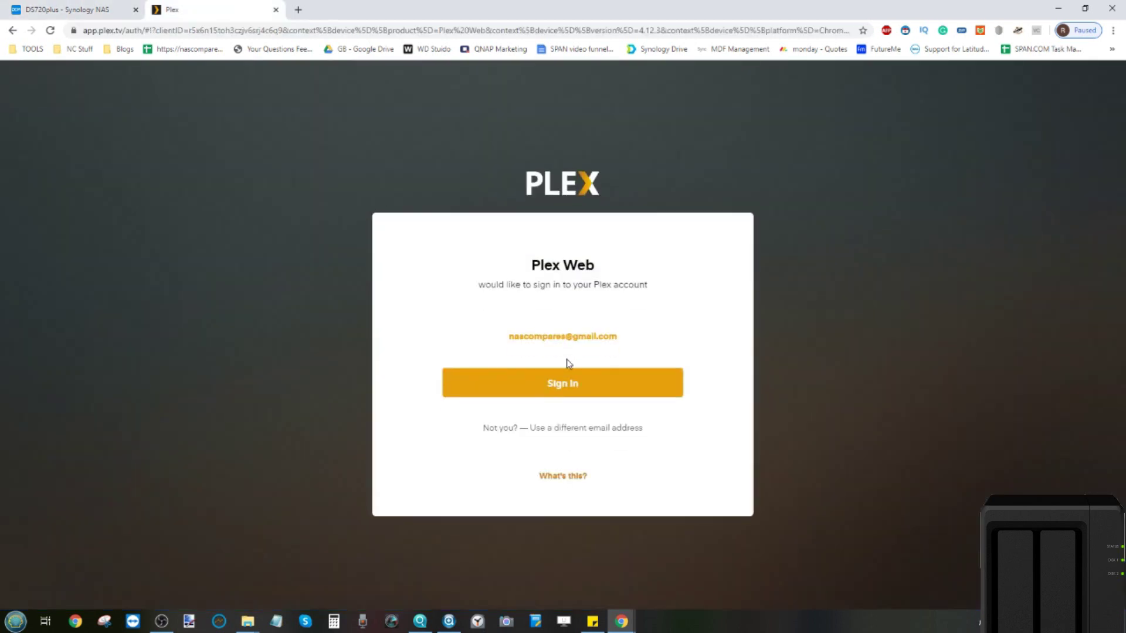
Step: Sign in to the Plex Web account and confirm DSM reports the cluster created
{"action": "left_click", "coordinate": [563, 380]}
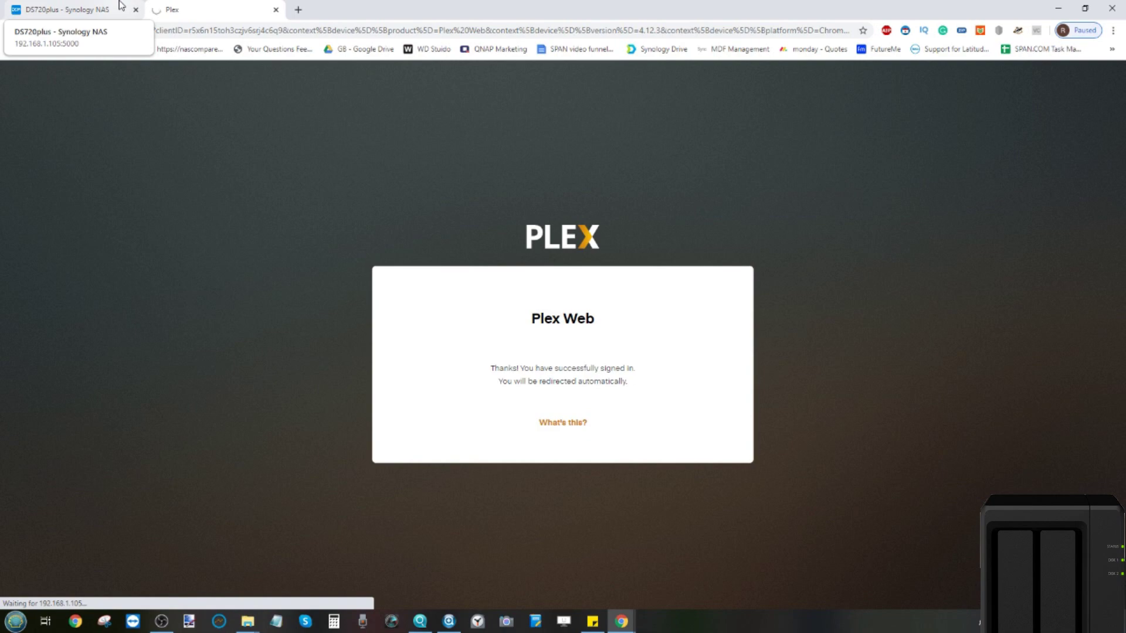
{"action": "left_click", "coordinate": [121, 5]}
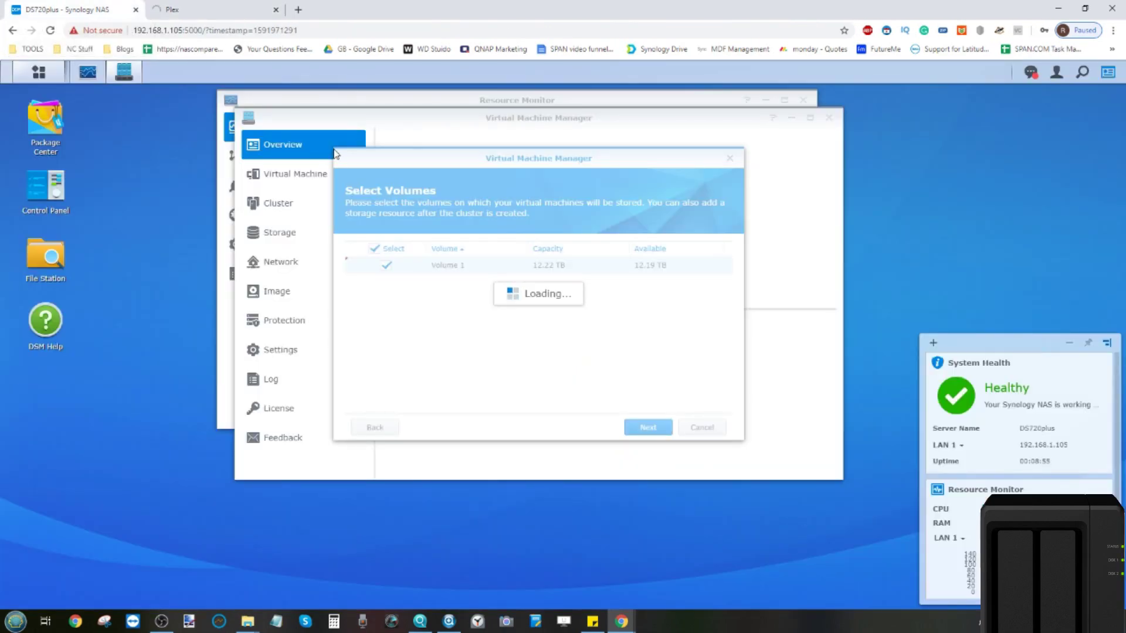
{"action": "left_click", "coordinate": [211, 7]}
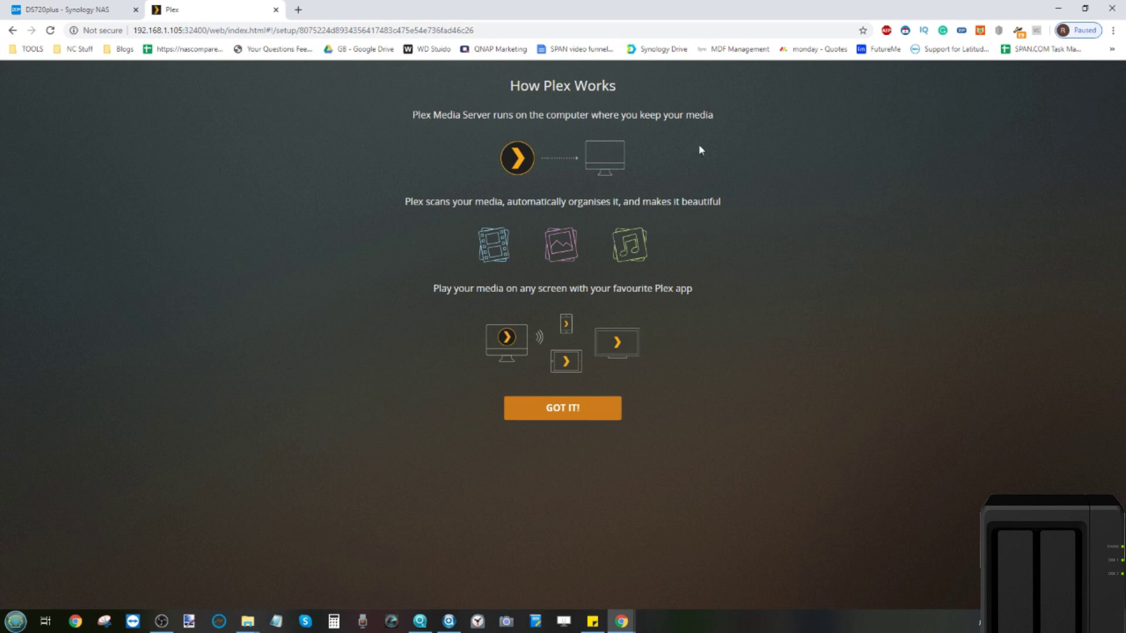
{"action": "left_click", "coordinate": [81, 7]}
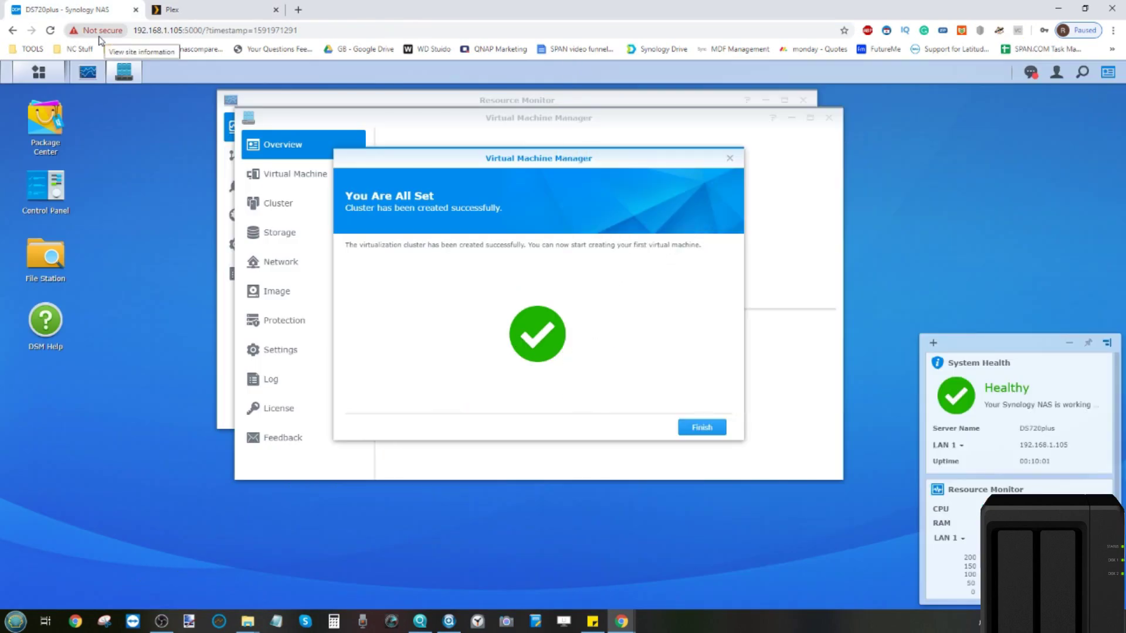
Step: Start a new Microsoft Windows virtual machine on the DS720plus storage
{"action": "left_click", "coordinate": [704, 425]}
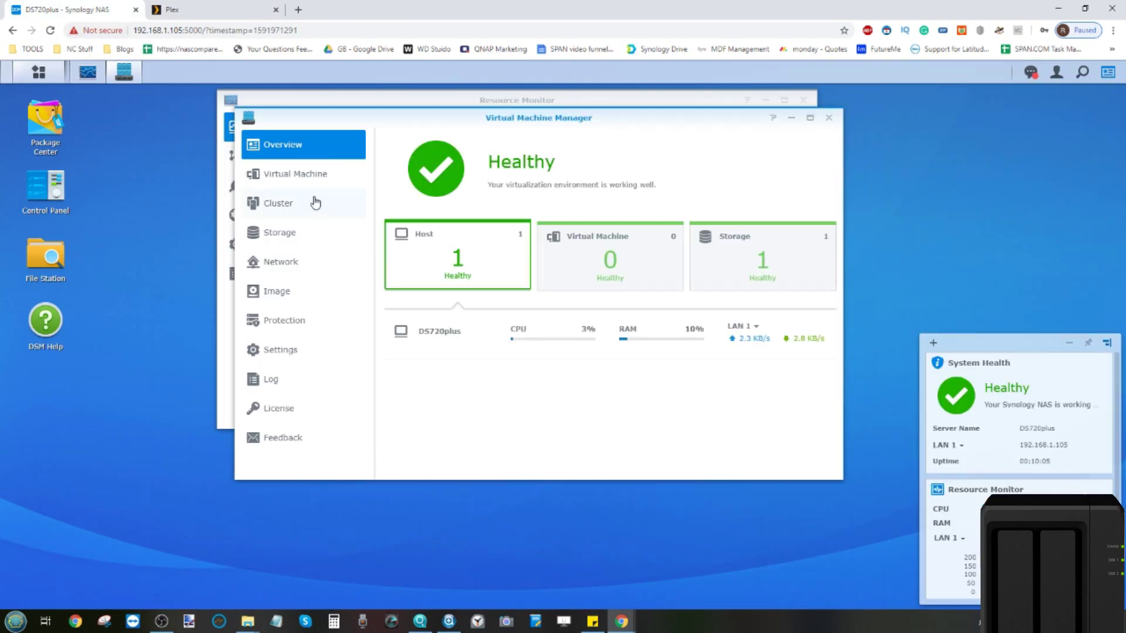
{"action": "left_click", "coordinate": [299, 174]}
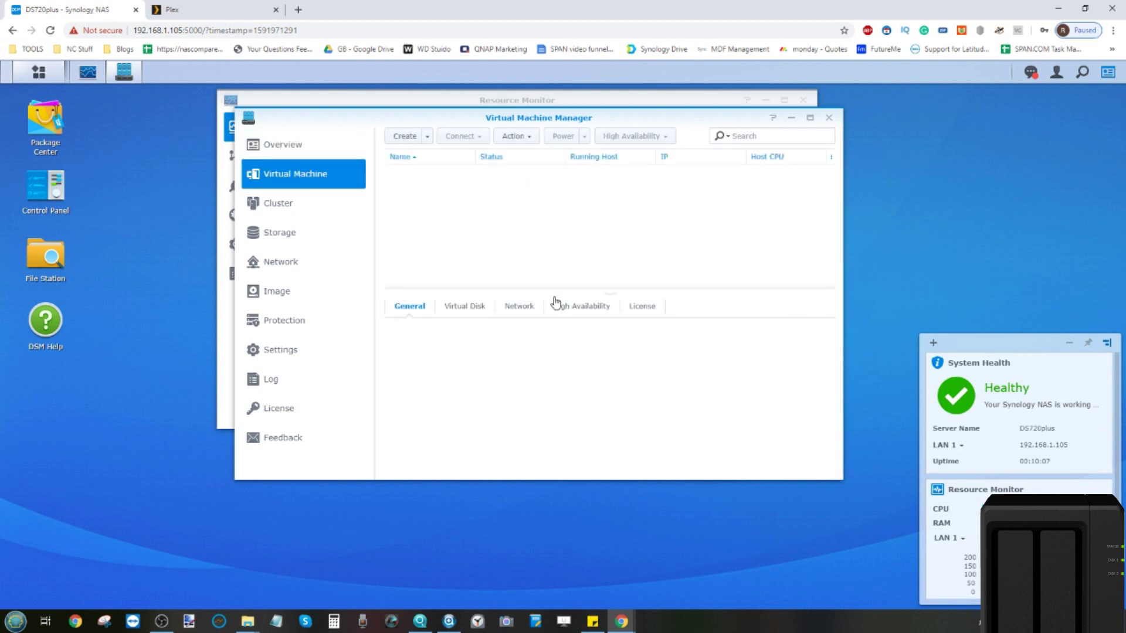
{"action": "left_click", "coordinate": [404, 141]}
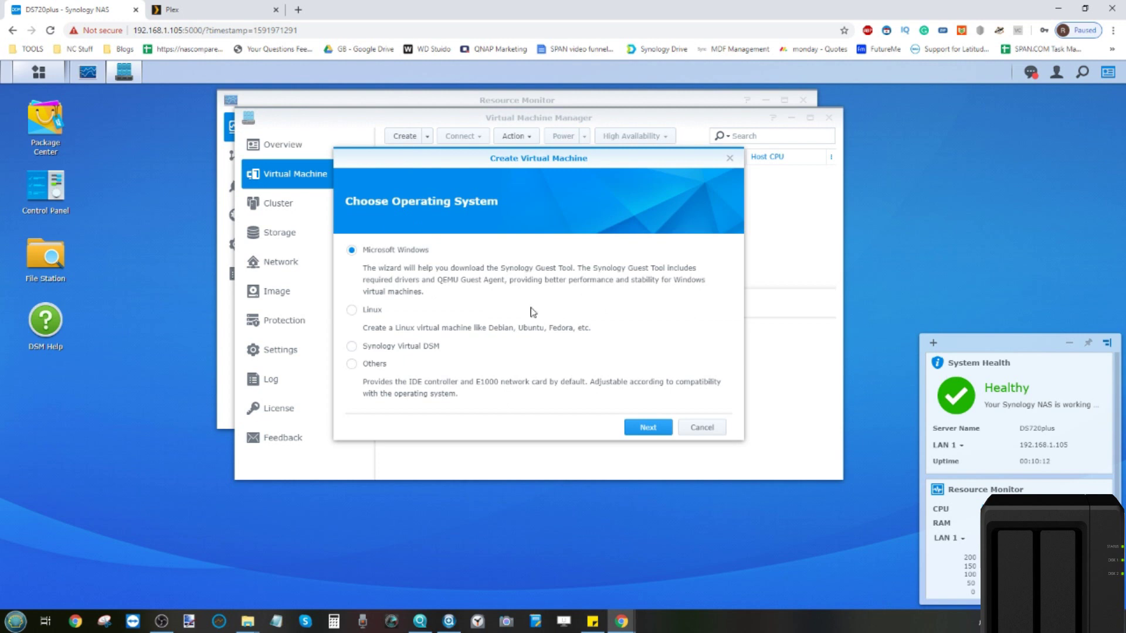
{"action": "left_click", "coordinate": [648, 427]}
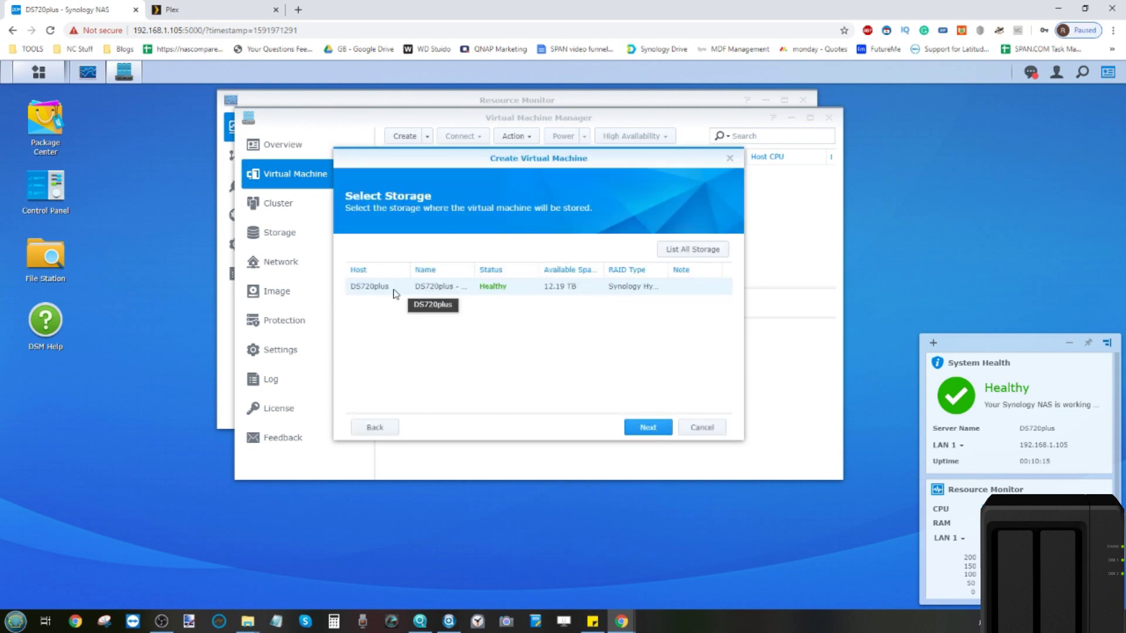
{"action": "left_click", "coordinate": [660, 432]}
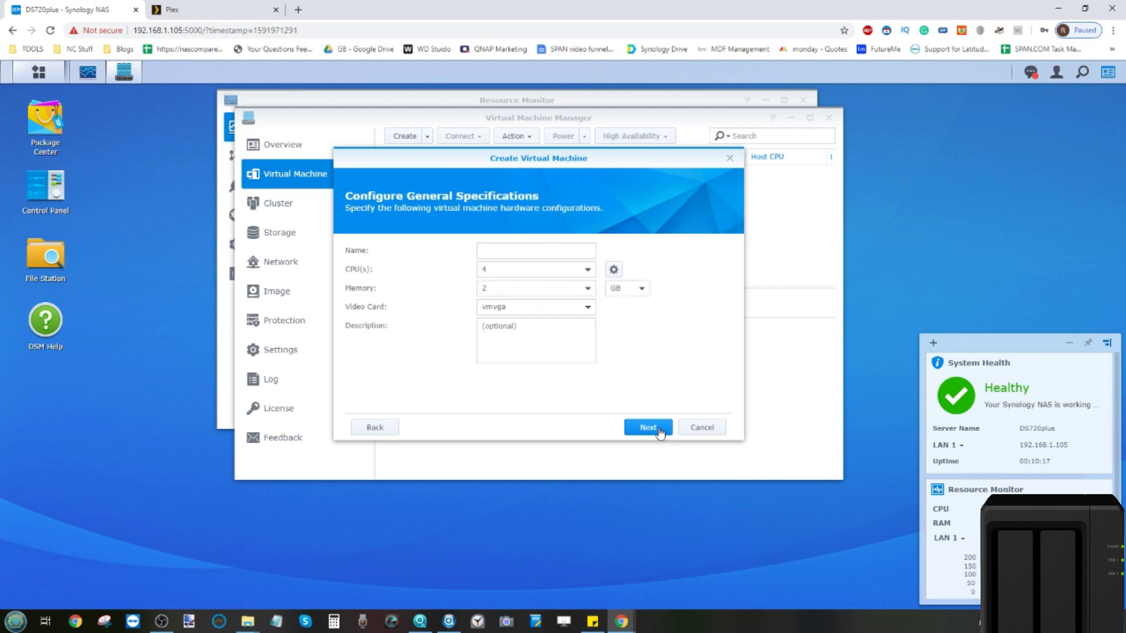
Step: Give the VM 14 GB of memory, the name test, and 2 CPUs
{"action": "left_click", "coordinate": [528, 290]}
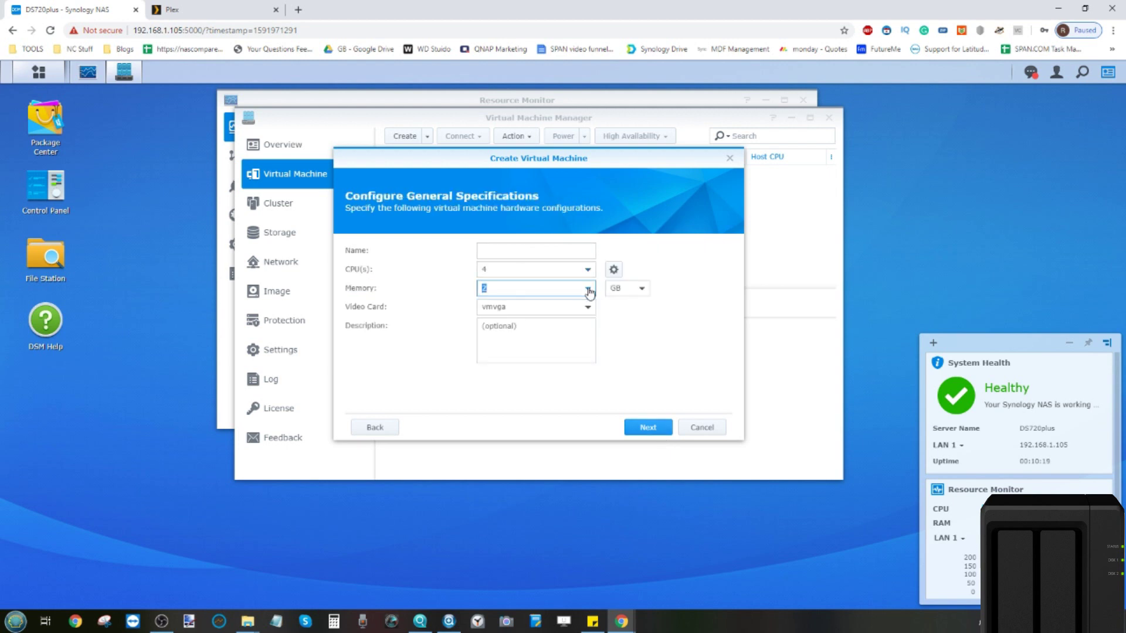
{"action": "left_click", "coordinate": [589, 291]}
{"action": "scroll", "coordinate": [551, 363], "scroll_direction": "down", "scroll_amount": 3}
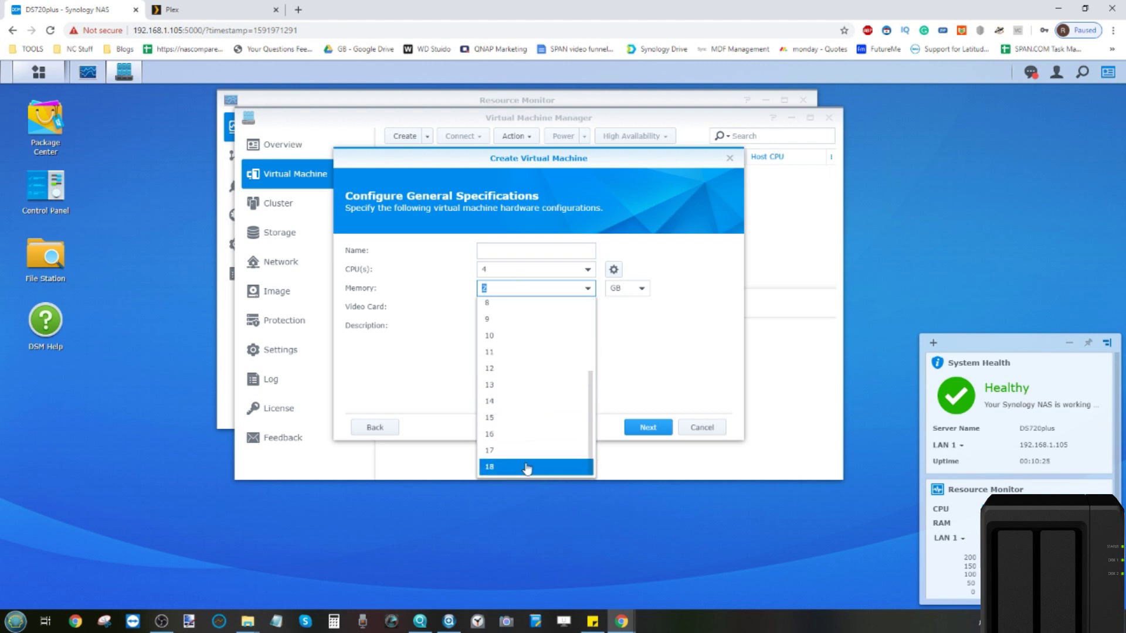
{"action": "left_click", "coordinate": [531, 403]}
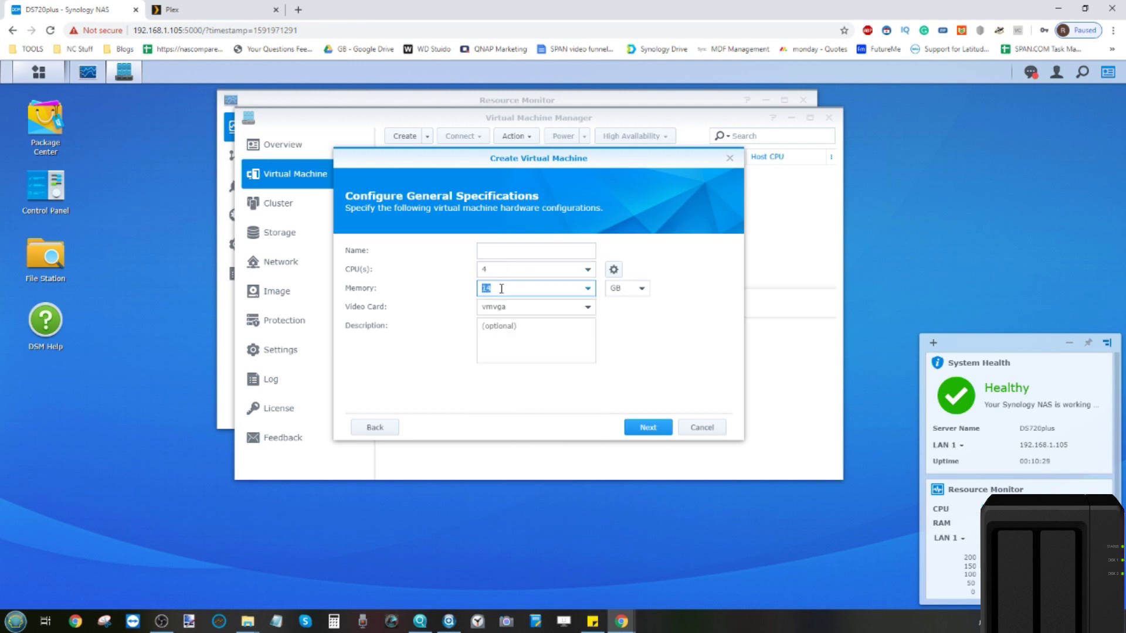
{"action": "left_click", "coordinate": [498, 254]}
{"action": "type", "text": "test"}
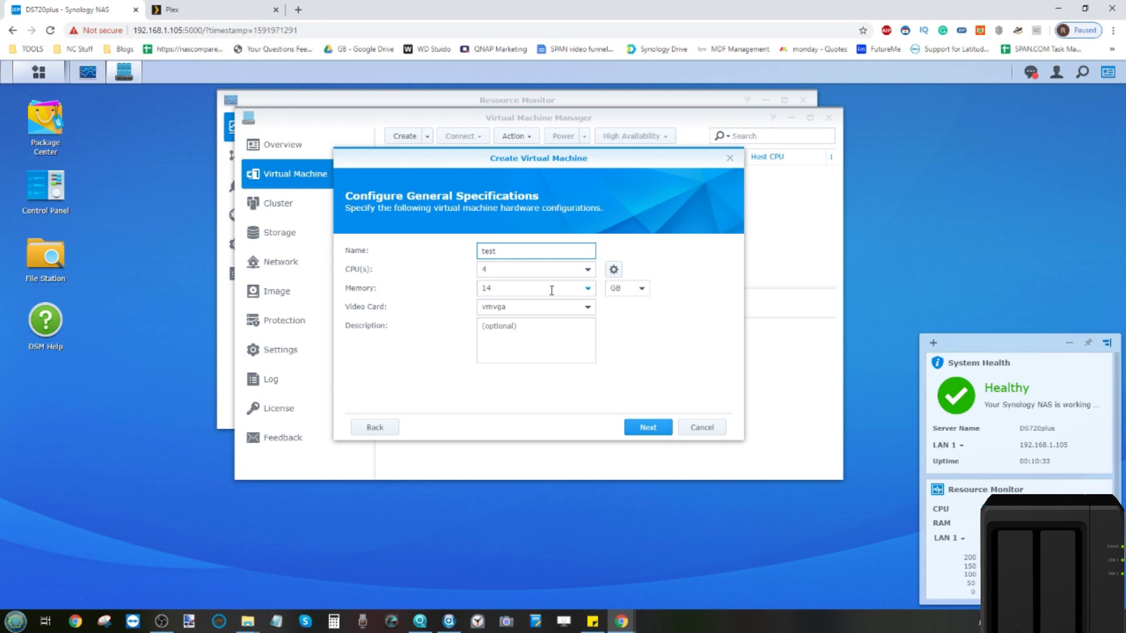
{"action": "left_click", "coordinate": [539, 271]}
{"action": "left_click", "coordinate": [516, 308]}
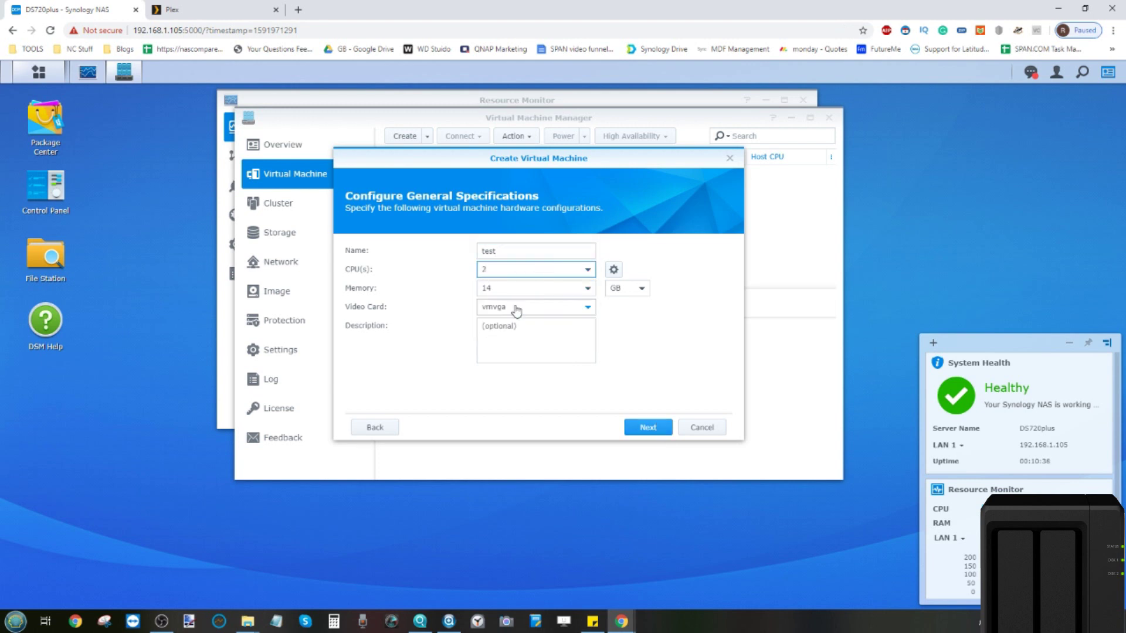
Step: Set a 100 GB virtual disk, allow all users control, and create the VM
{"action": "left_click", "coordinate": [648, 429]}
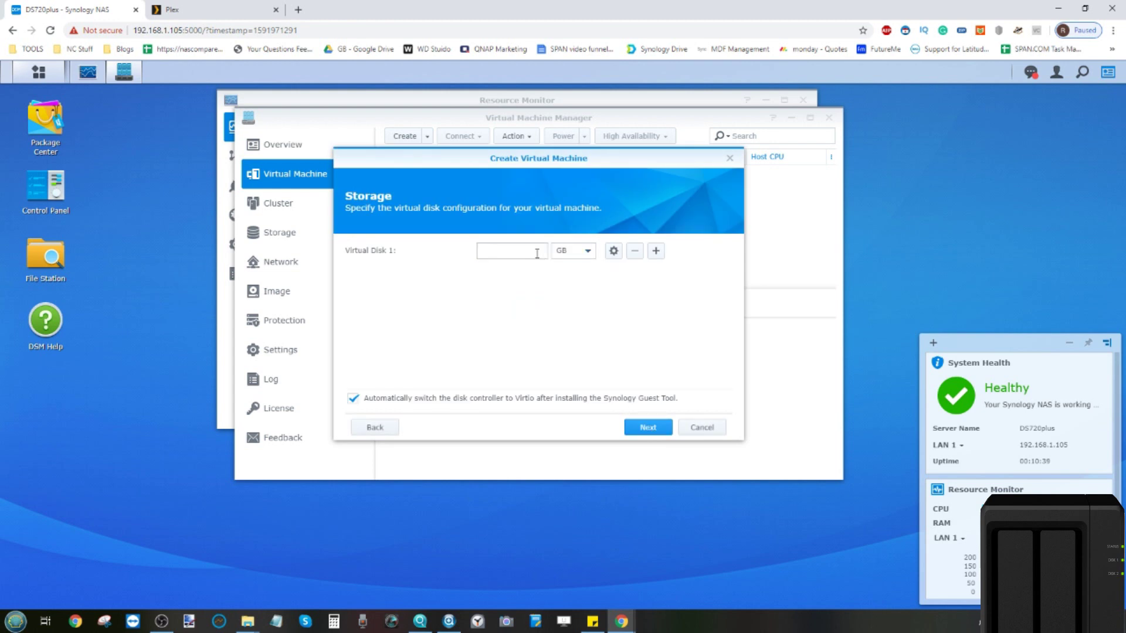
{"action": "left_click", "coordinate": [535, 252]}
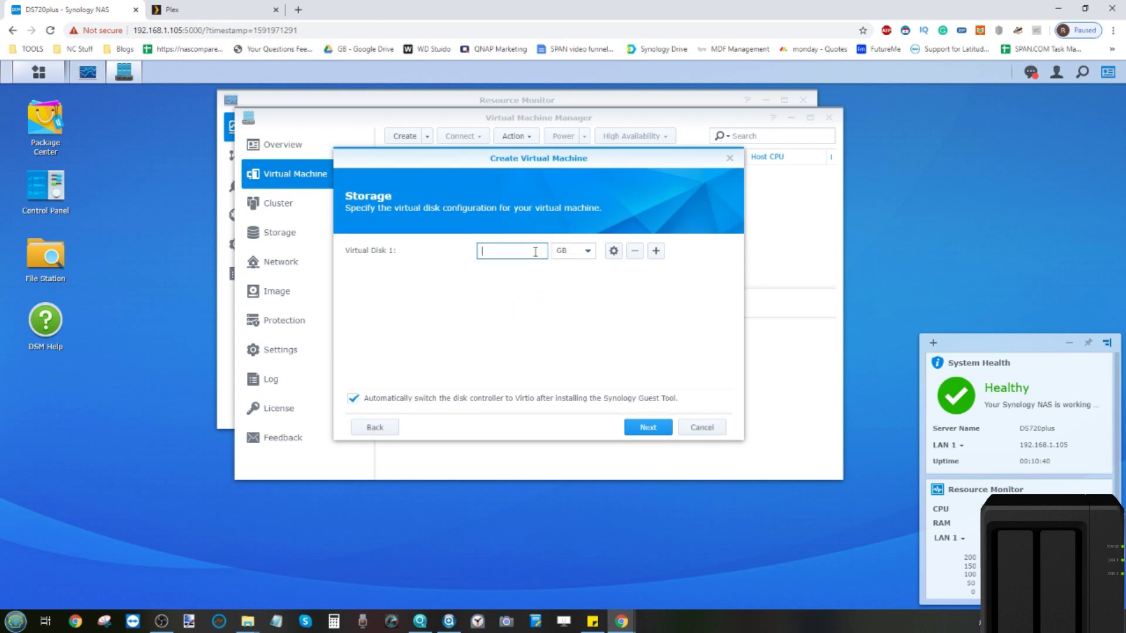
{"action": "left_click", "coordinate": [635, 428]}
{"action": "left_click", "coordinate": [636, 428]}
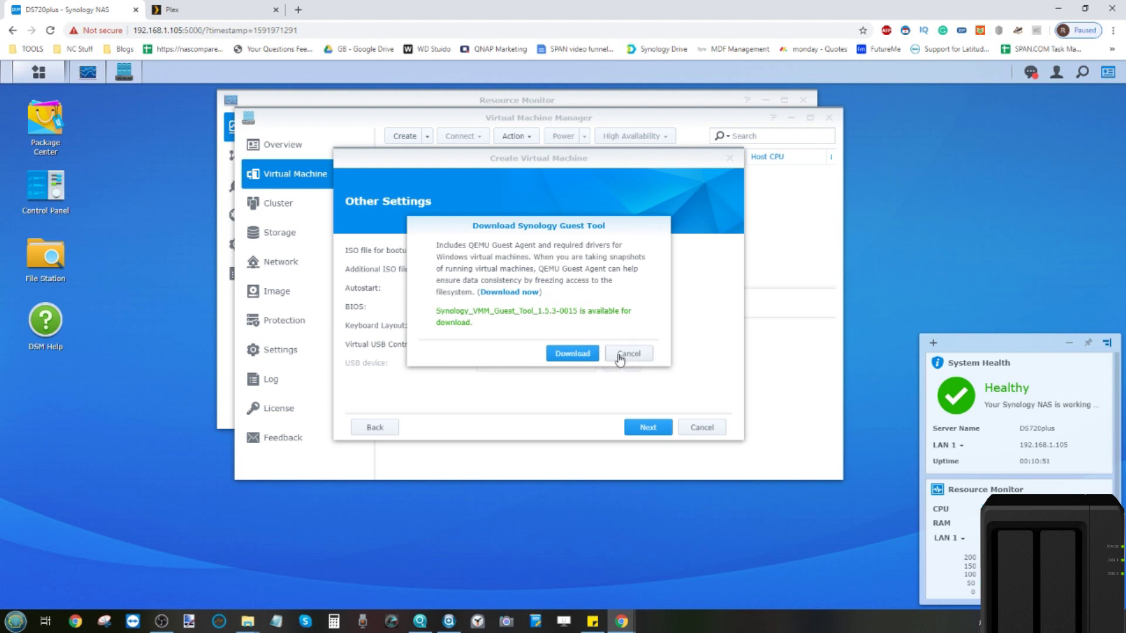
{"action": "left_click", "coordinate": [619, 357]}
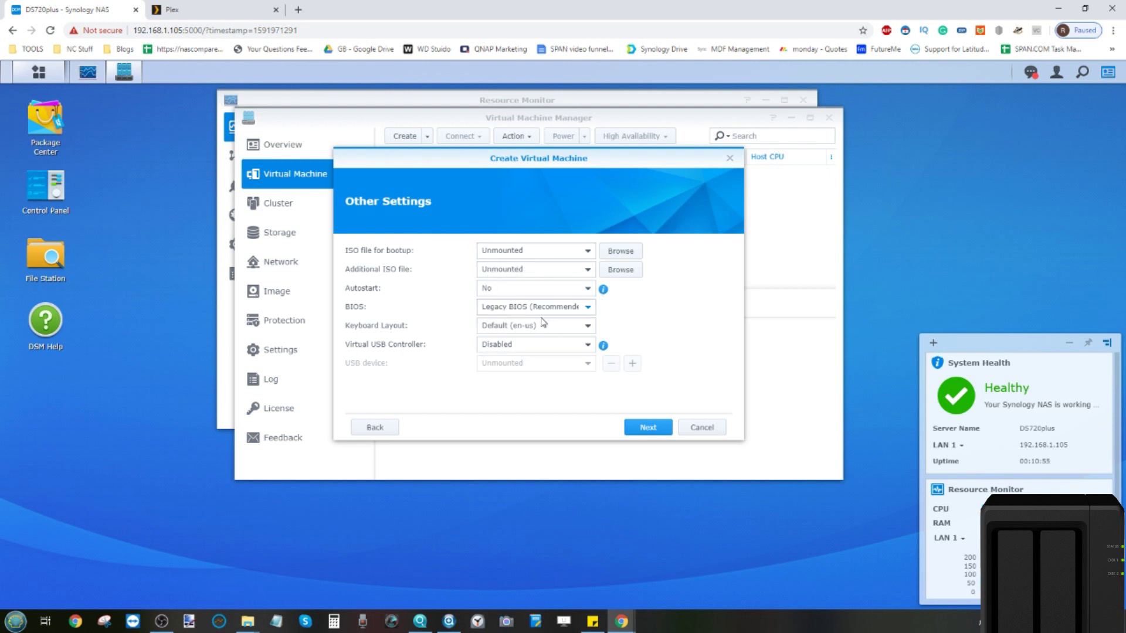
{"action": "left_click", "coordinate": [648, 427]}
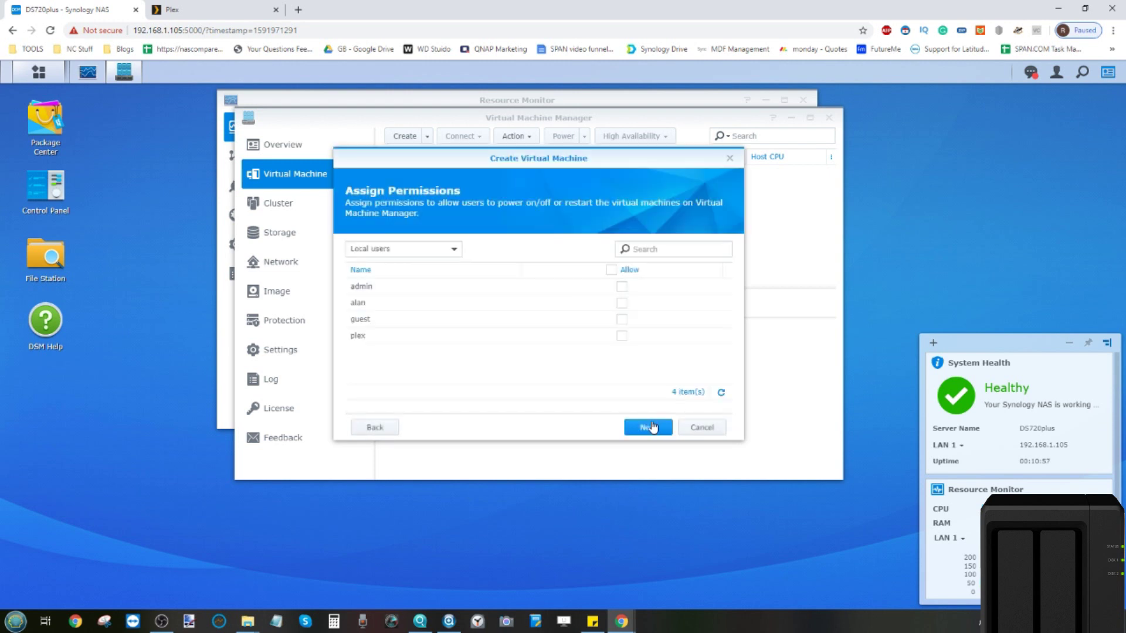
{"action": "left_click", "coordinate": [611, 270]}
{"action": "left_click", "coordinate": [655, 427]}
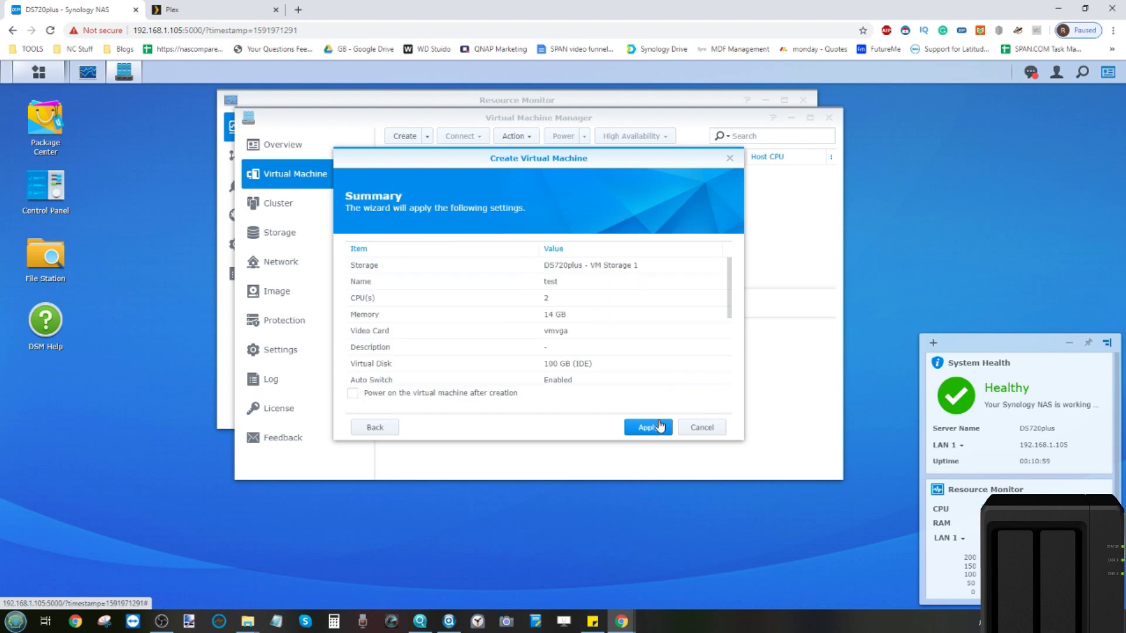
{"action": "left_click", "coordinate": [660, 427]}
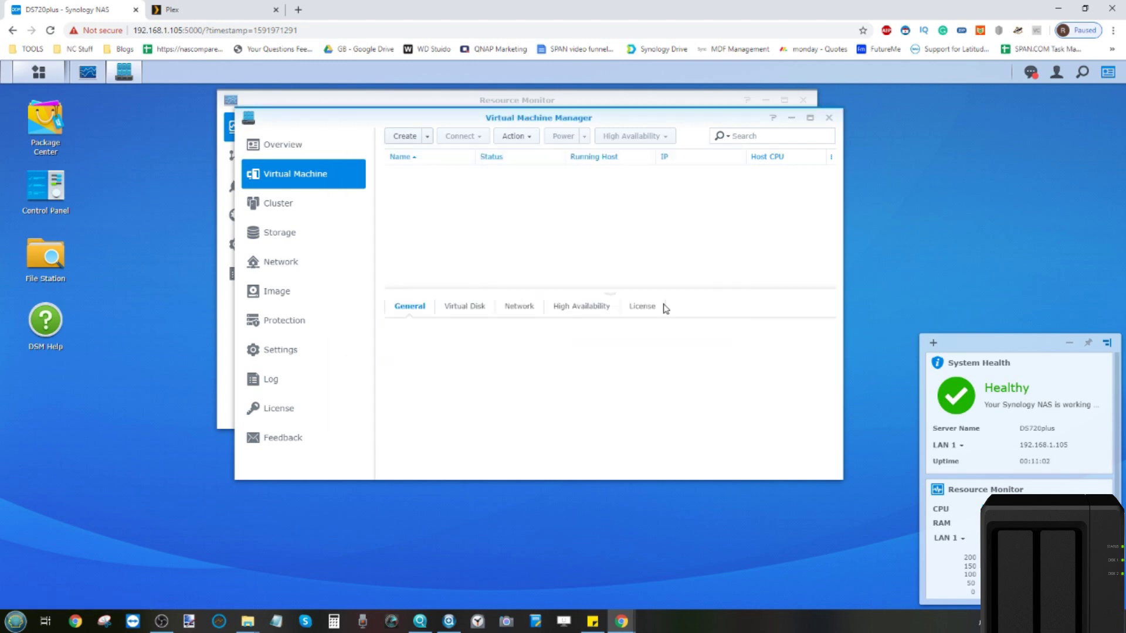
{"action": "left_click", "coordinate": [211, 7]}
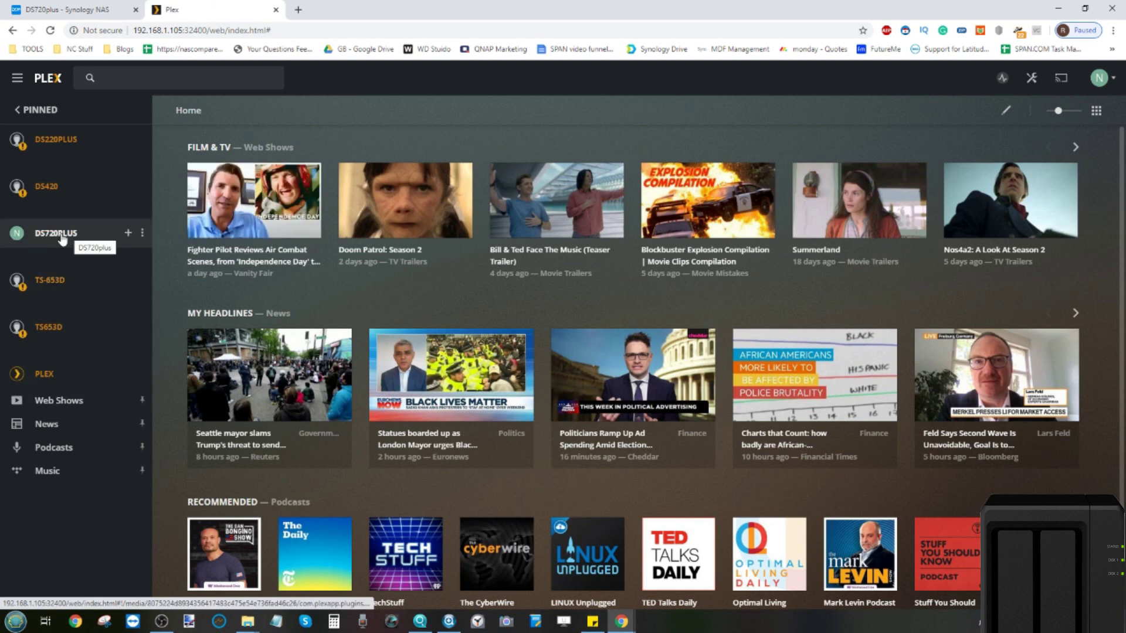
Step: Open the DS720PLUS server page in Plex and its options menu
{"action": "left_click", "coordinate": [61, 237]}
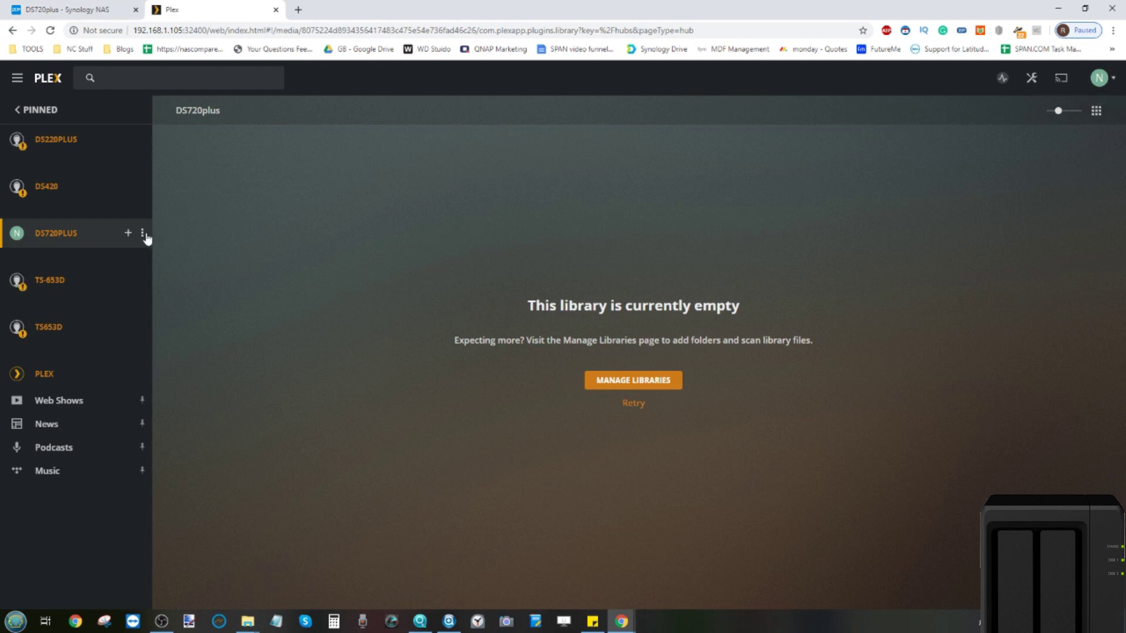
{"action": "left_click", "coordinate": [146, 236]}
Step: Show the DS720plus server Dashboard's RAM graph, about 8% system and 0.4% Plex
{"action": "mouse_move", "coordinate": [177, 292]}
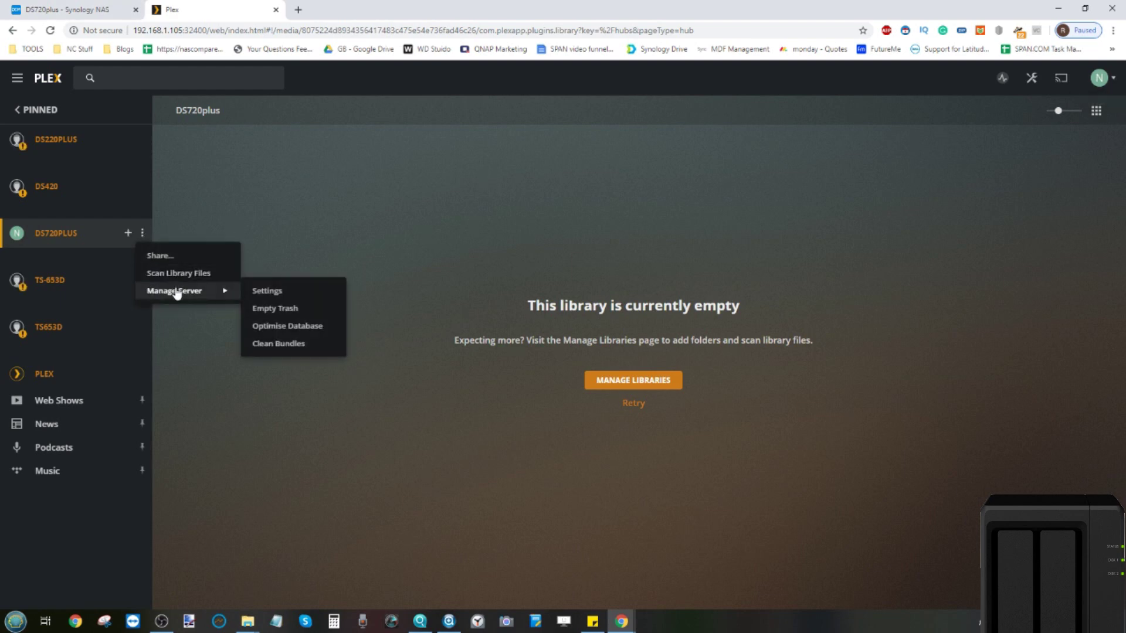
{"action": "left_click", "coordinate": [251, 293]}
{"action": "left_click", "coordinate": [40, 380]}
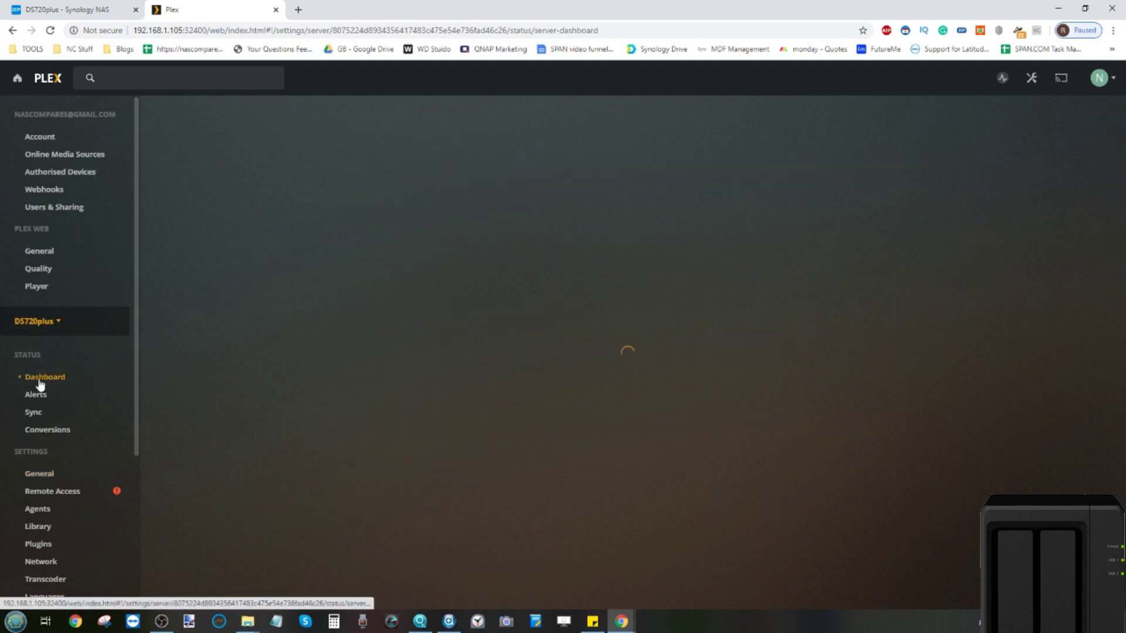
{"action": "scroll", "coordinate": [620, 284], "scroll_direction": "down", "scroll_amount": 2}
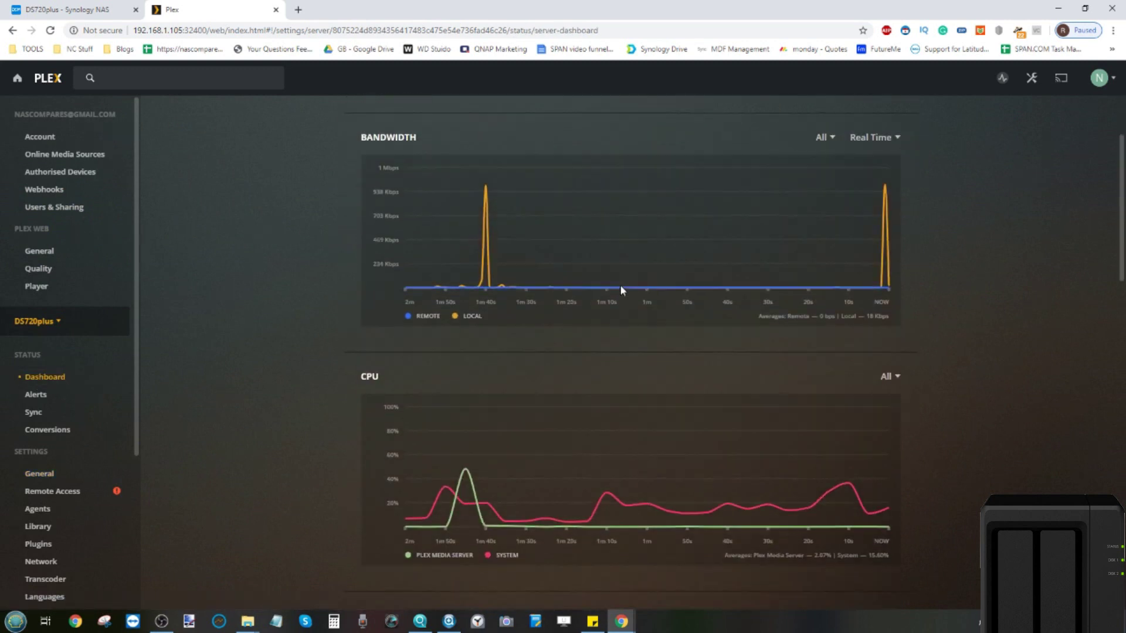
{"action": "scroll", "coordinate": [620, 290], "scroll_direction": "down", "scroll_amount": 5}
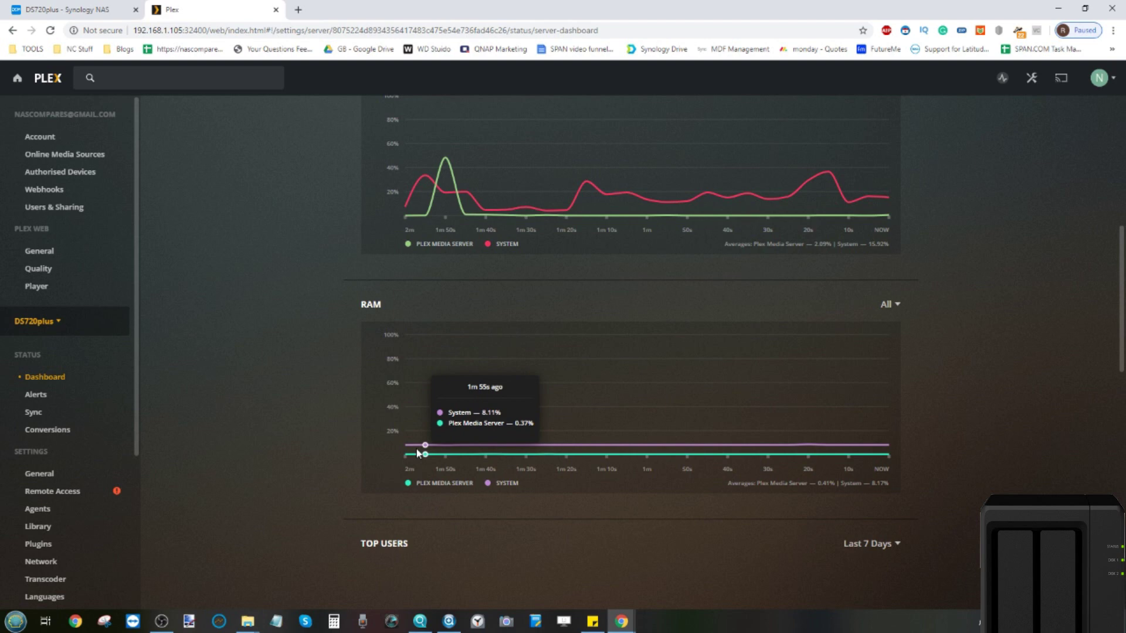
Step: Place Virtual Machine Manager beside Resource Monitor, listing services by resource usage
{"action": "left_click", "coordinate": [40, 8]}
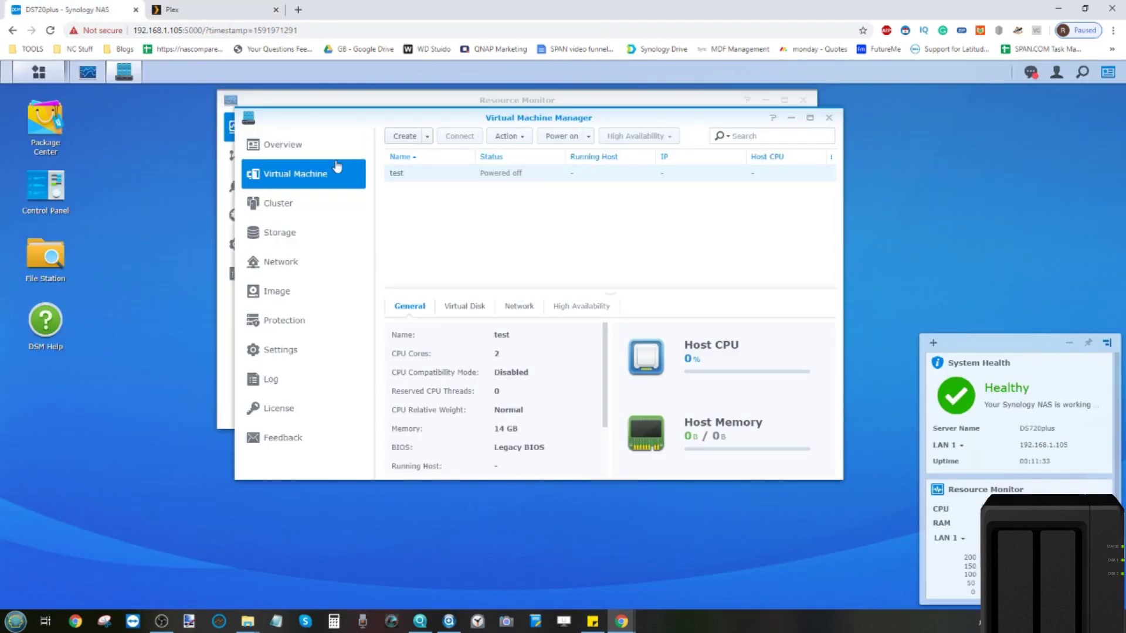
{"action": "left_click_drag", "start_coordinate": [354, 113], "coordinate": [565, 184]}
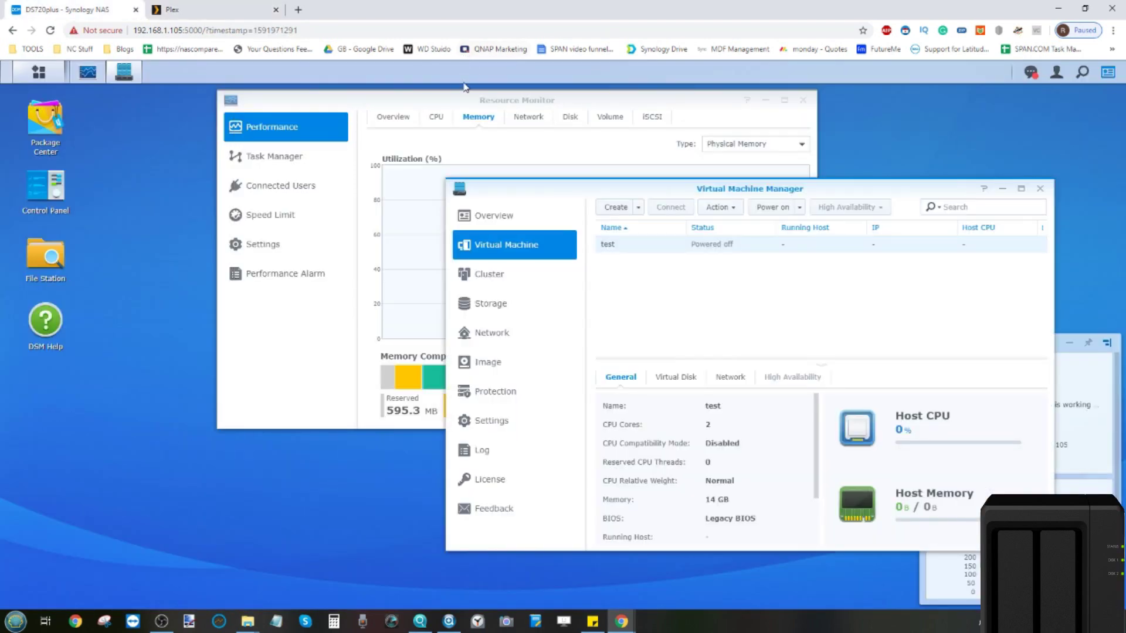
{"action": "left_click_drag", "start_coordinate": [461, 100], "coordinate": [272, 157]}
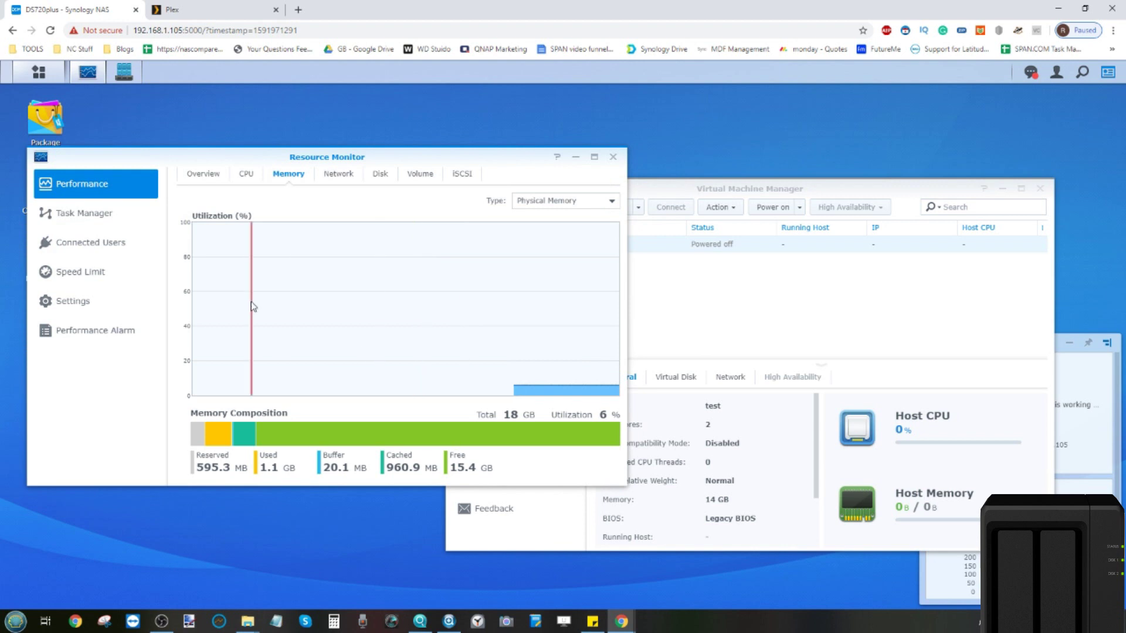
{"action": "left_click", "coordinate": [89, 215]}
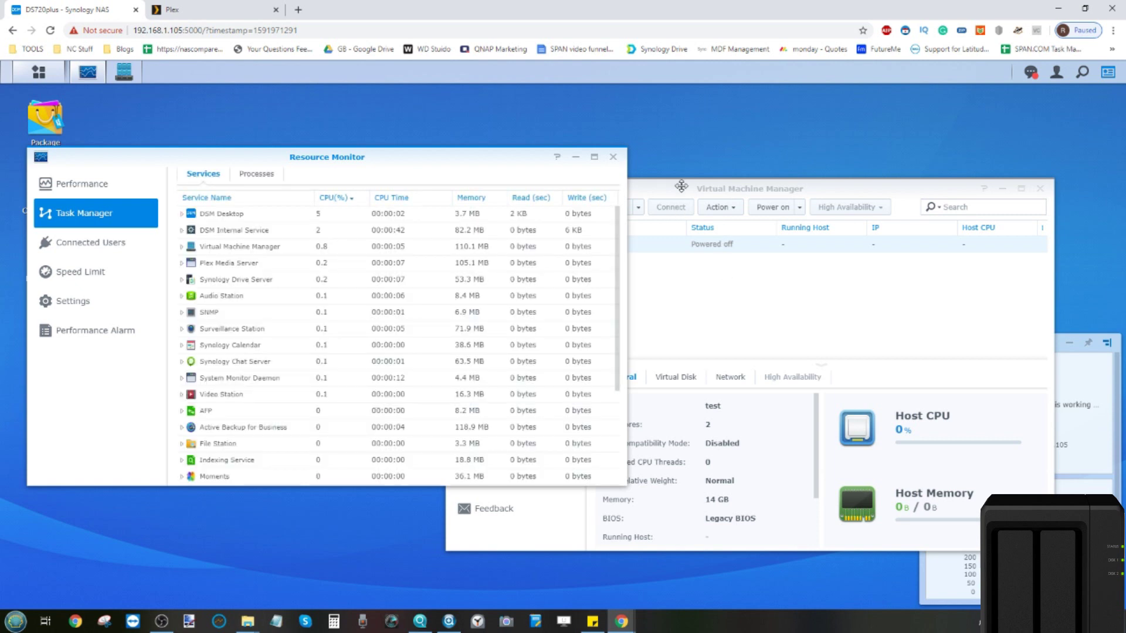
{"action": "left_click_drag", "start_coordinate": [681, 184], "coordinate": [759, 155]}
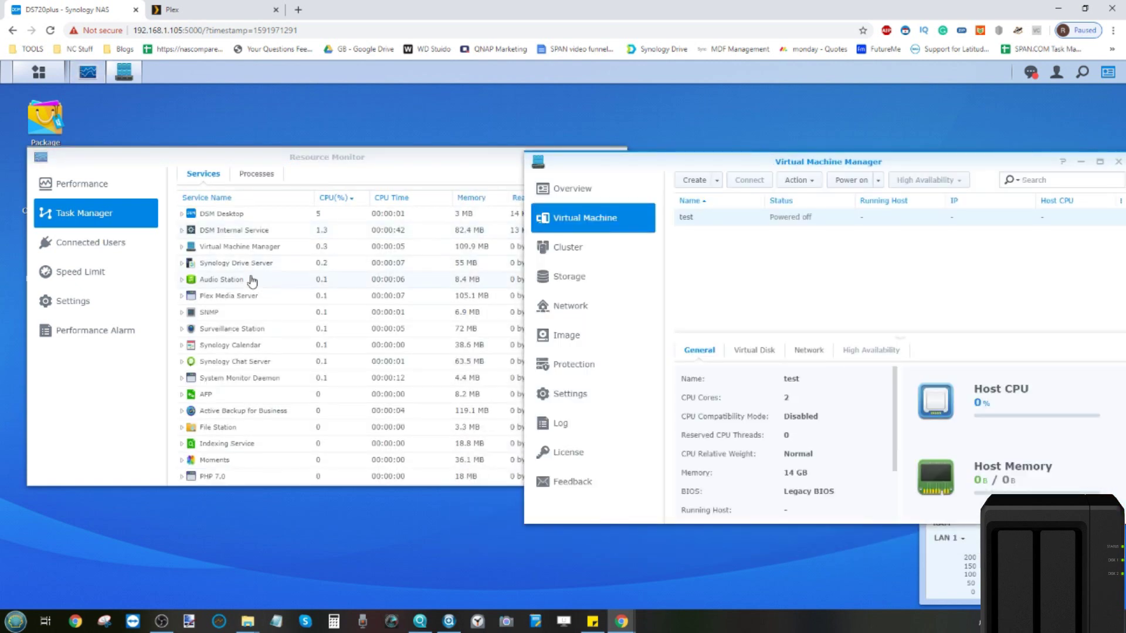
{"action": "left_click", "coordinate": [232, 301]}
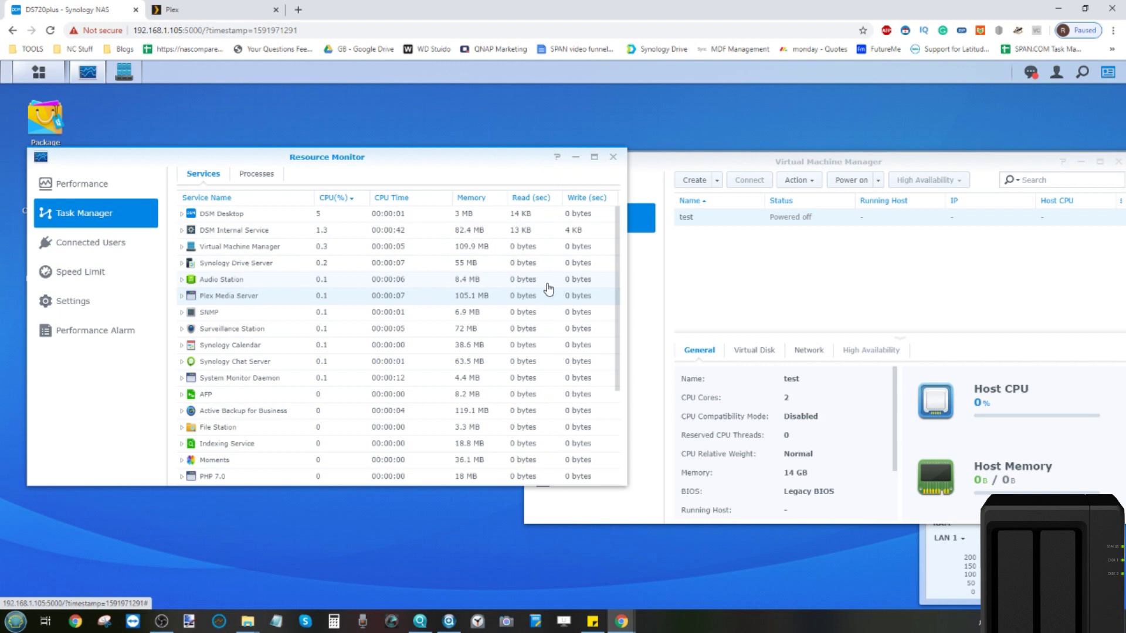
Step: Glance at the Plex dashboard, then review the test VM's available actions
{"action": "left_click", "coordinate": [173, 9]}
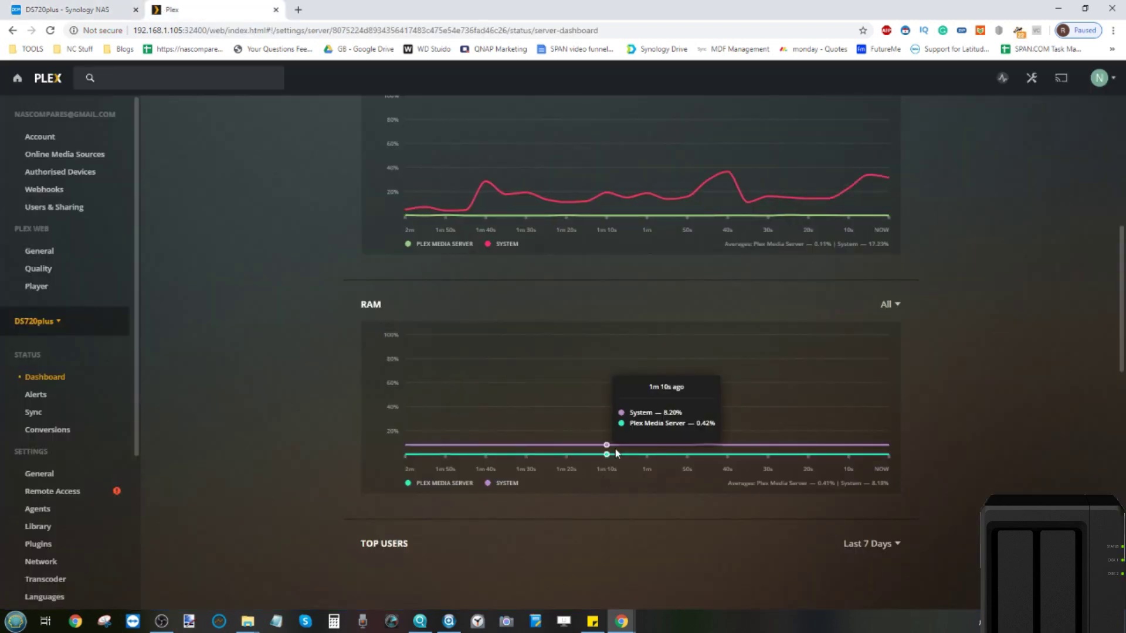
{"action": "left_click", "coordinate": [42, 6]}
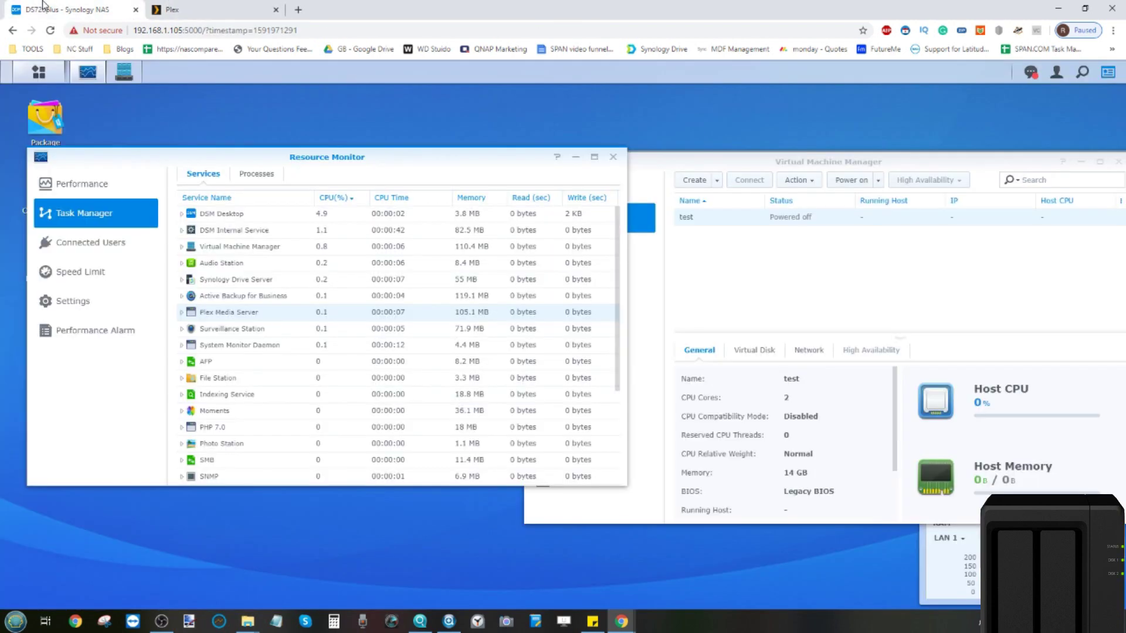
{"action": "left_click", "coordinate": [950, 242]}
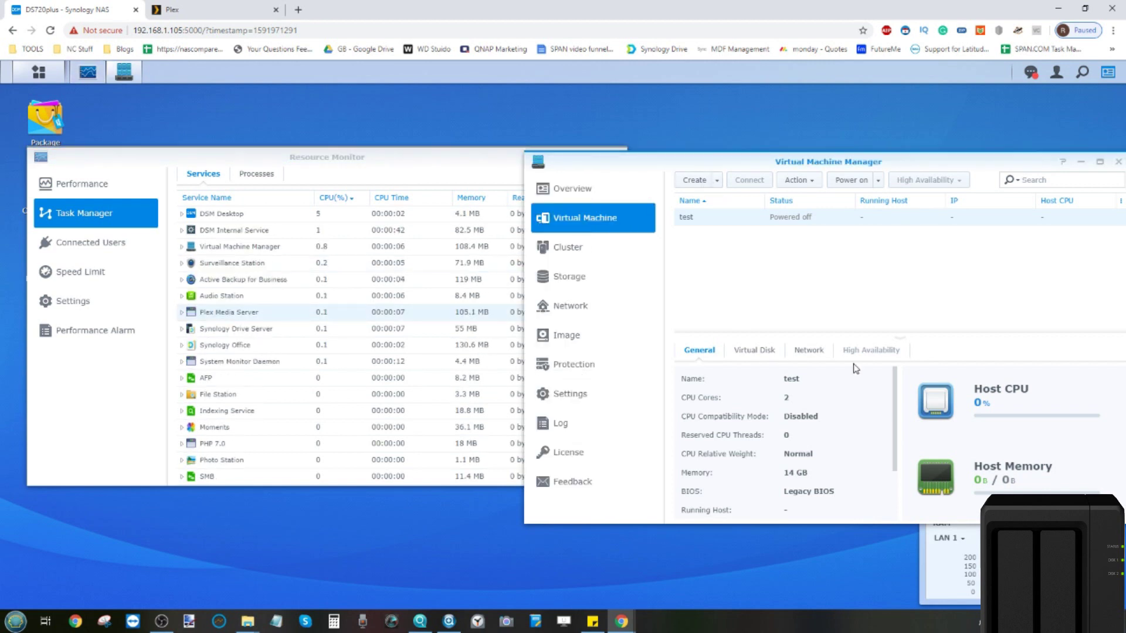
{"action": "left_click", "coordinate": [798, 180]}
Step: Power on the test VM and confirm it runs using 14.13 GB of 18 GB host memory
{"action": "left_click", "coordinate": [851, 180]}
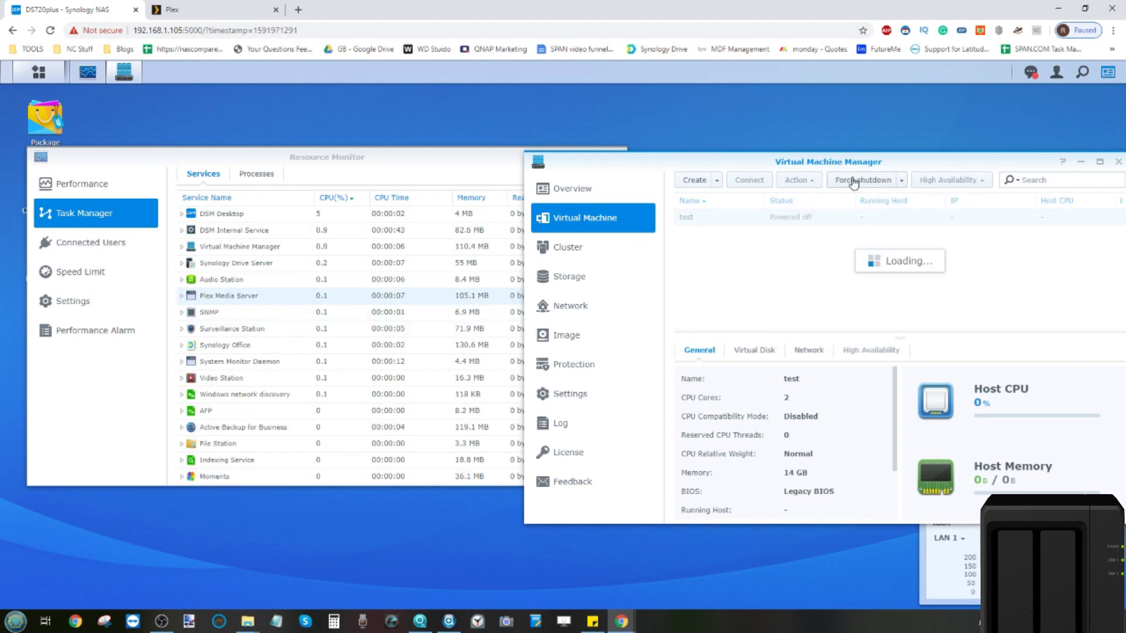
{"action": "left_click_drag", "start_coordinate": [846, 156], "coordinate": [748, 164]}
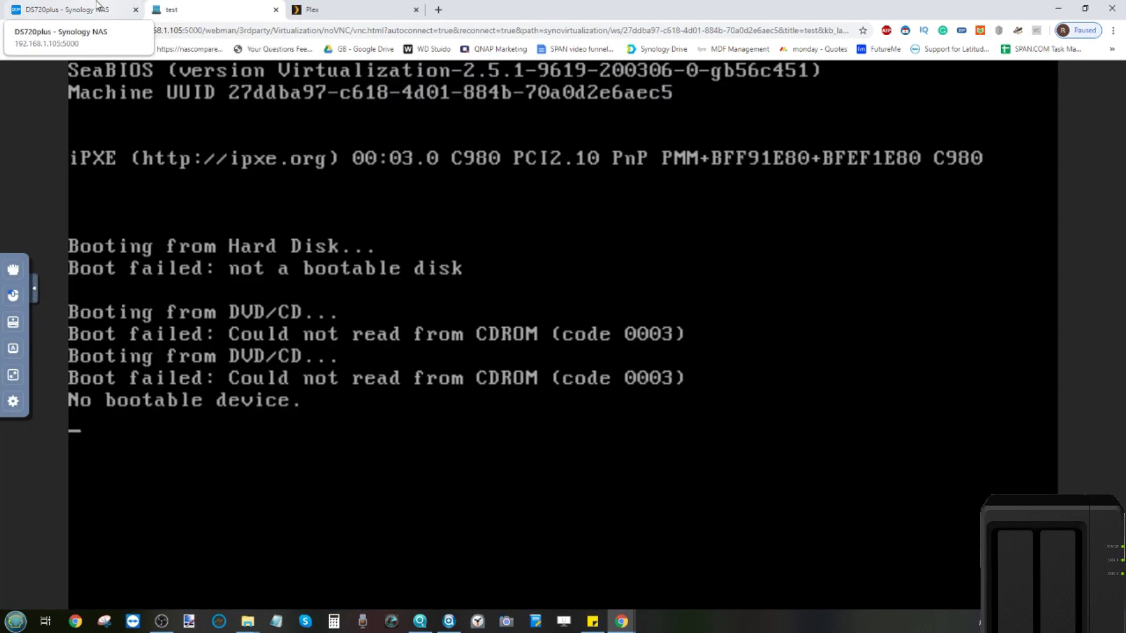
{"action": "left_click", "coordinate": [98, 5]}
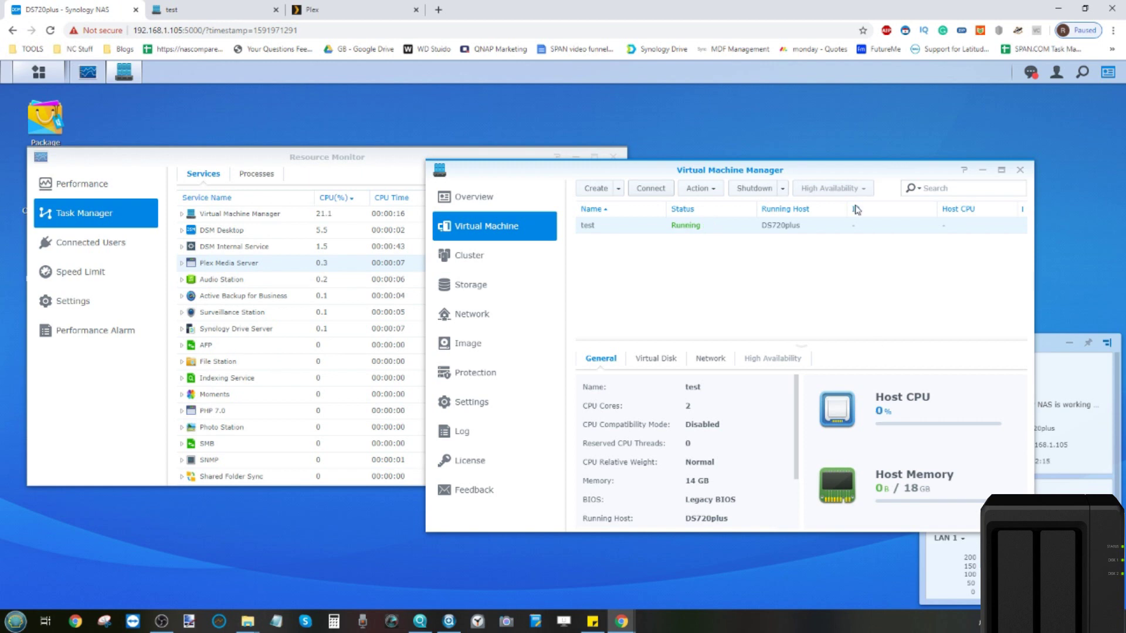
{"action": "left_click_drag", "start_coordinate": [870, 169], "coordinate": [658, 146]}
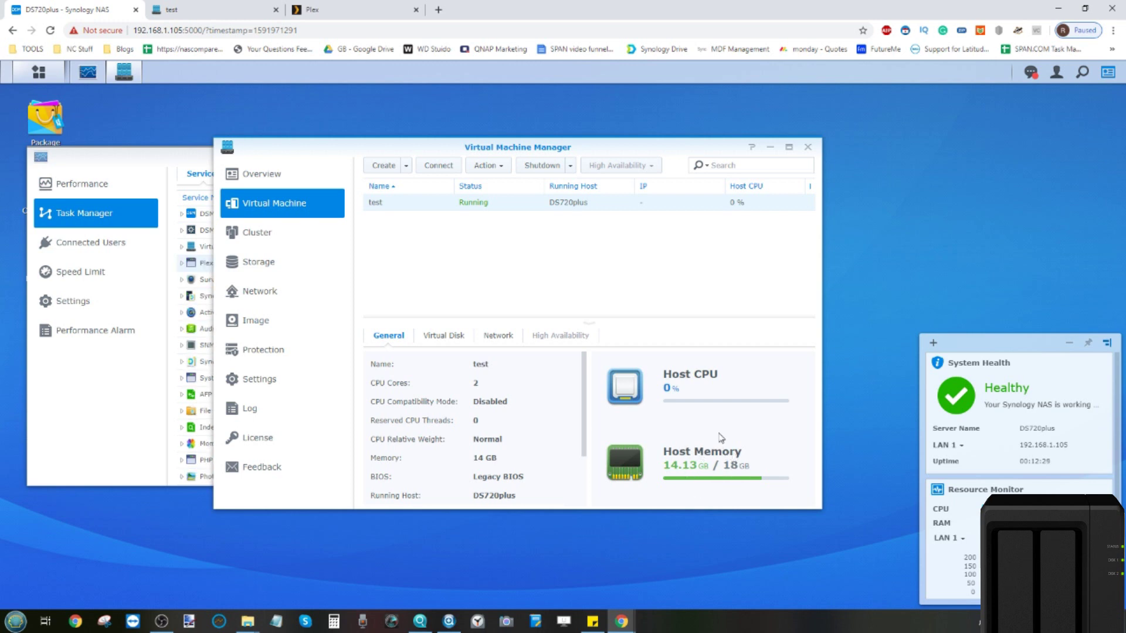
Step: Request a shutdown of the test VM and confirm it despite no guest agent
{"action": "left_click_drag", "start_coordinate": [583, 147], "coordinate": [673, 191]}
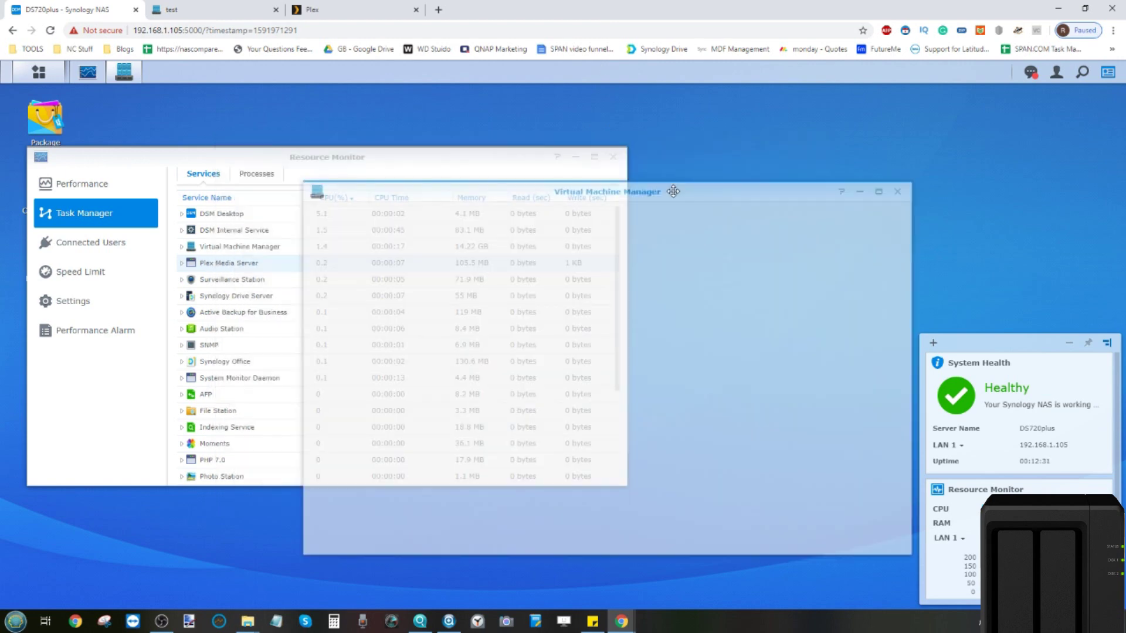
{"action": "left_click_drag", "start_coordinate": [502, 154], "coordinate": [573, 122]}
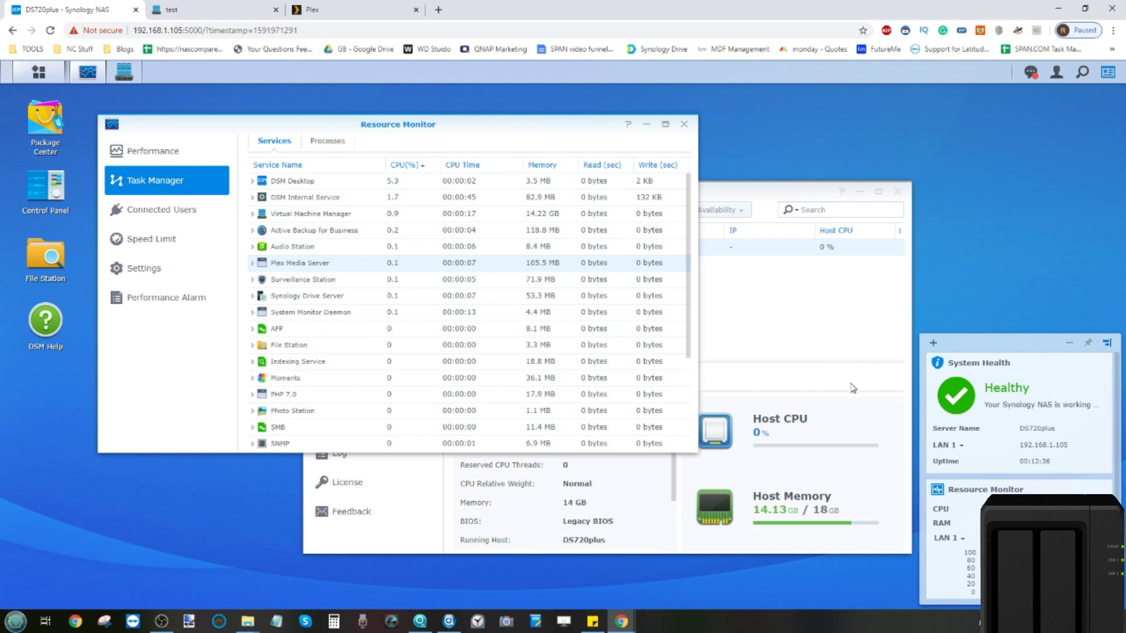
{"action": "left_click", "coordinate": [754, 317]}
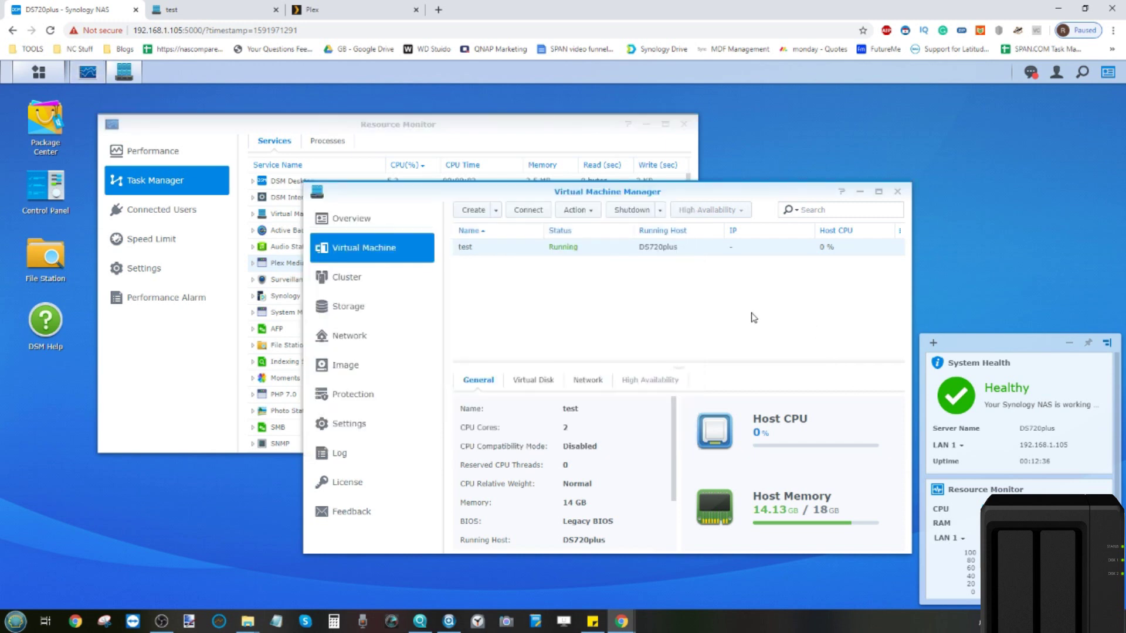
{"action": "left_click", "coordinate": [632, 211]}
{"action": "left_click", "coordinate": [689, 399]}
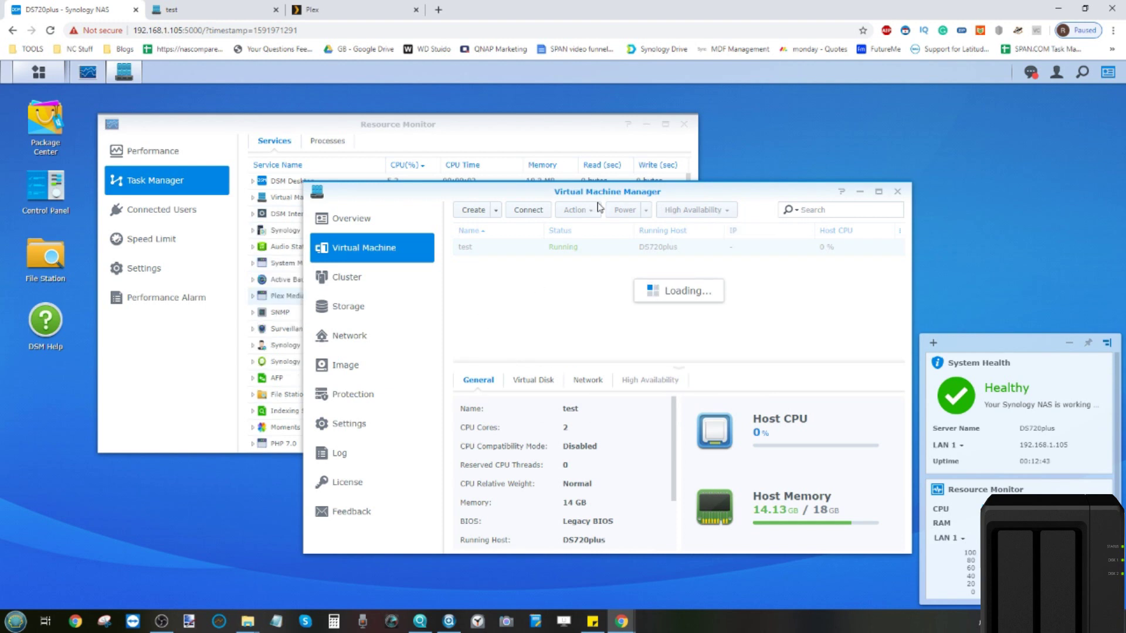
Step: Close Resource Monitor and the test VM console tab, then view Plex's dashboard graphs
{"action": "left_click", "coordinate": [578, 124]}
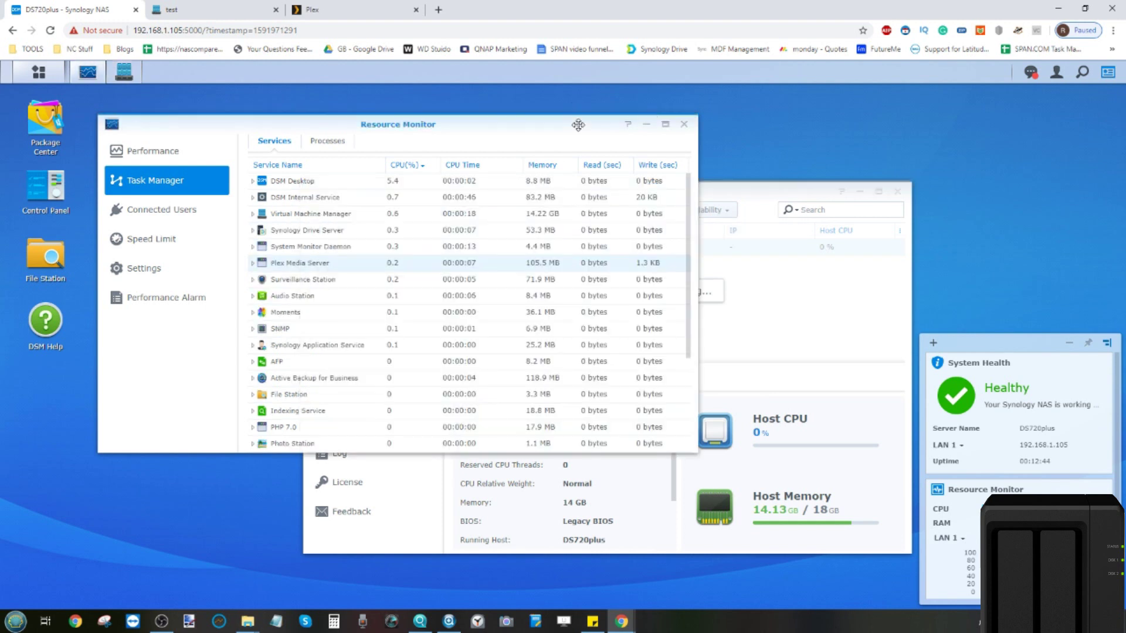
{"action": "left_click", "coordinate": [684, 125]}
{"action": "left_click", "coordinate": [176, 9]}
{"action": "left_click", "coordinate": [275, 10]}
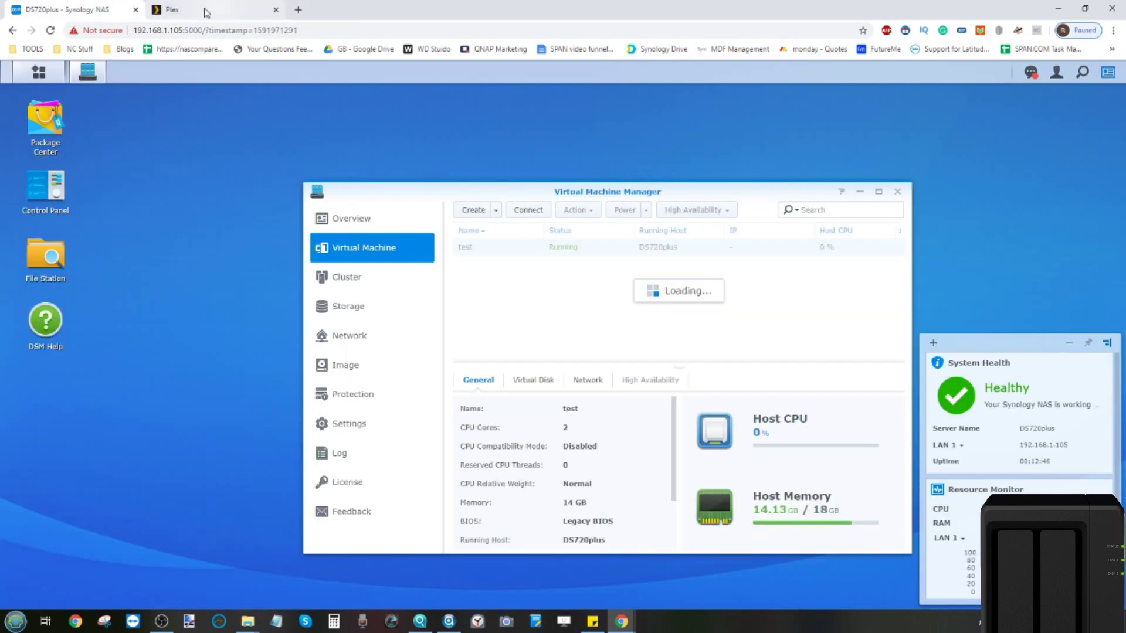
{"action": "left_click", "coordinate": [207, 13]}
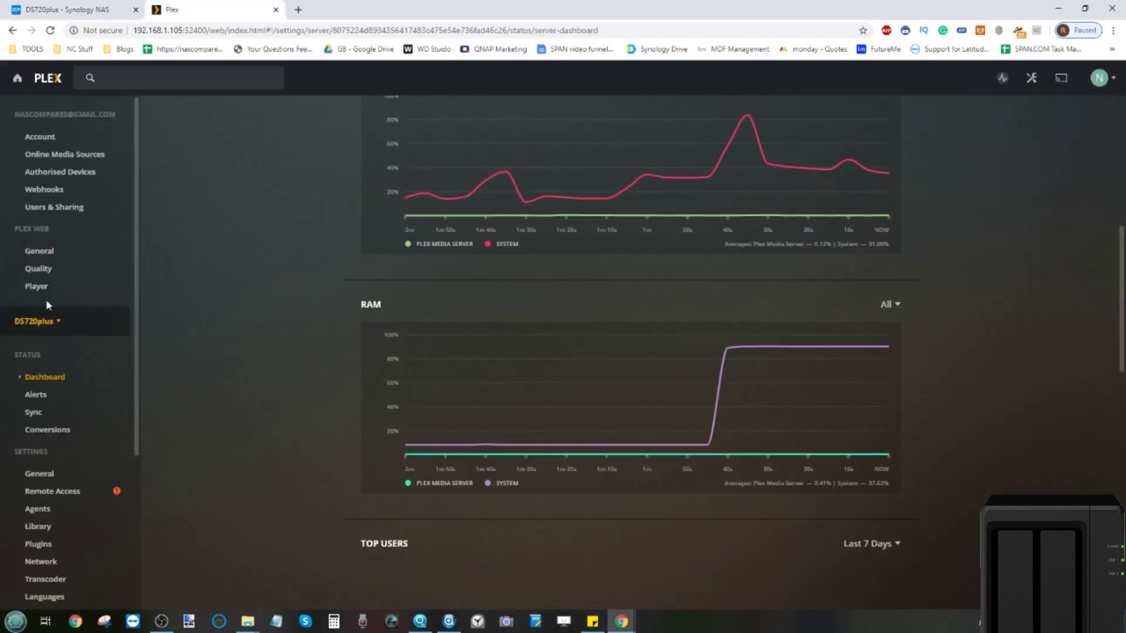
Step: Check the Plex server list and account menu, then return to DSM's Virtual Machine Manager
{"action": "left_click", "coordinate": [124, 328]}
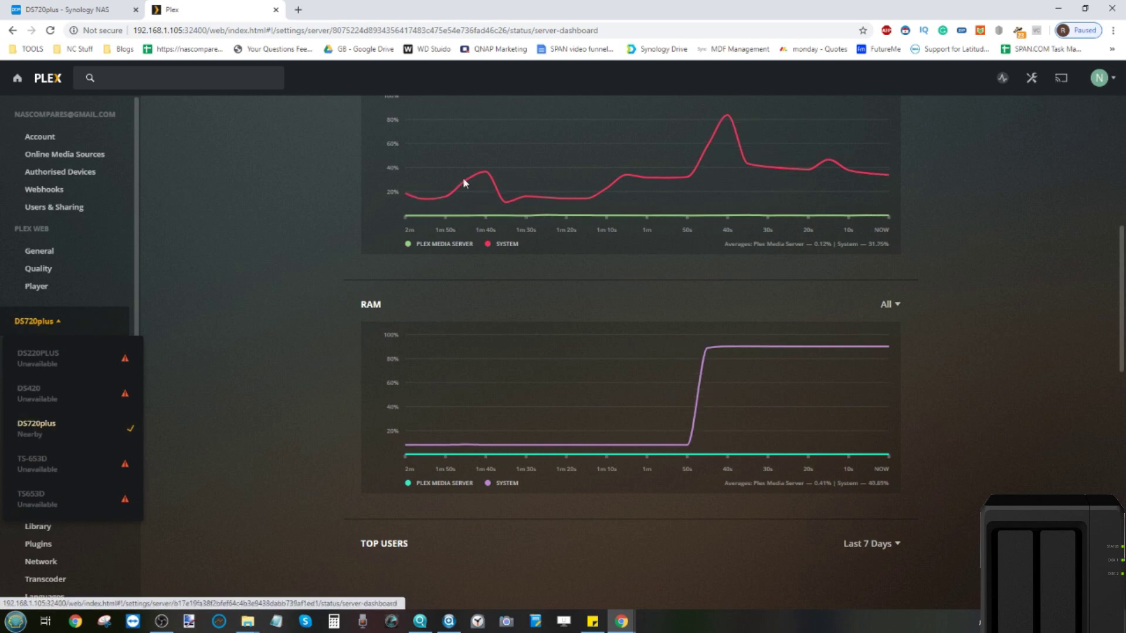
{"action": "left_click", "coordinate": [1114, 86]}
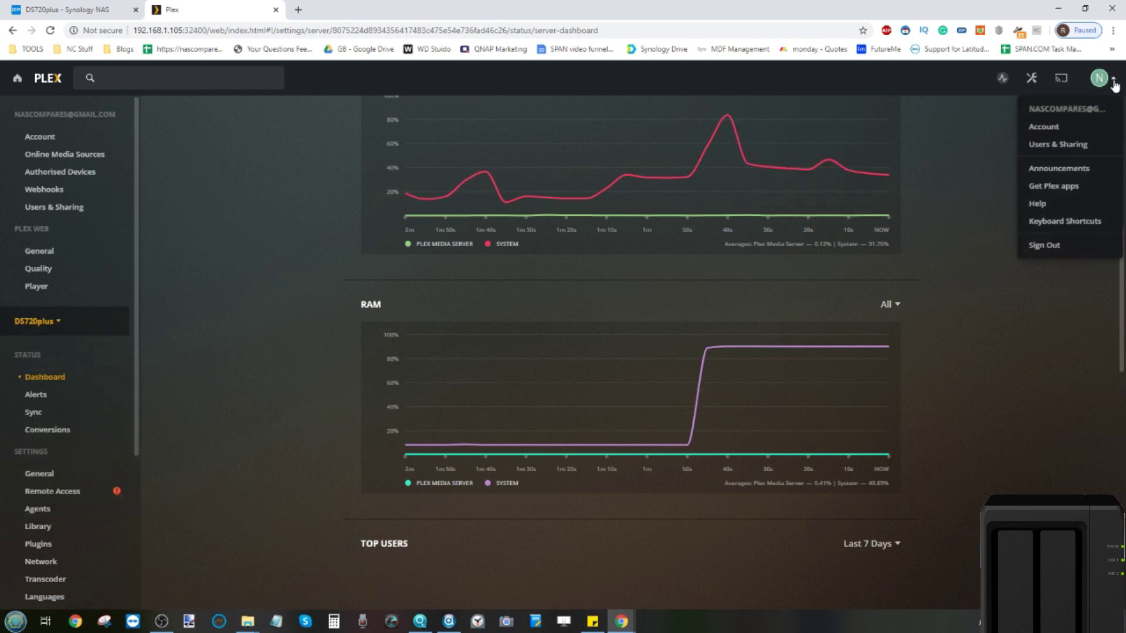
{"action": "left_click", "coordinate": [138, 5]}
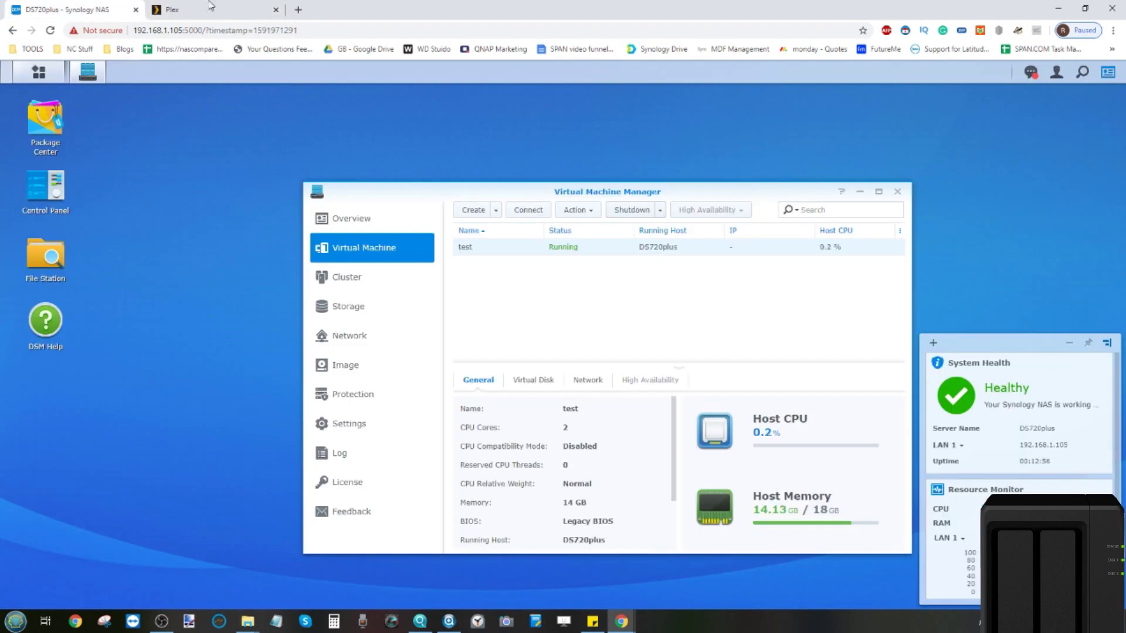
Step: Force shutdown the test virtual machine and confirm
{"action": "left_click", "coordinate": [593, 212]}
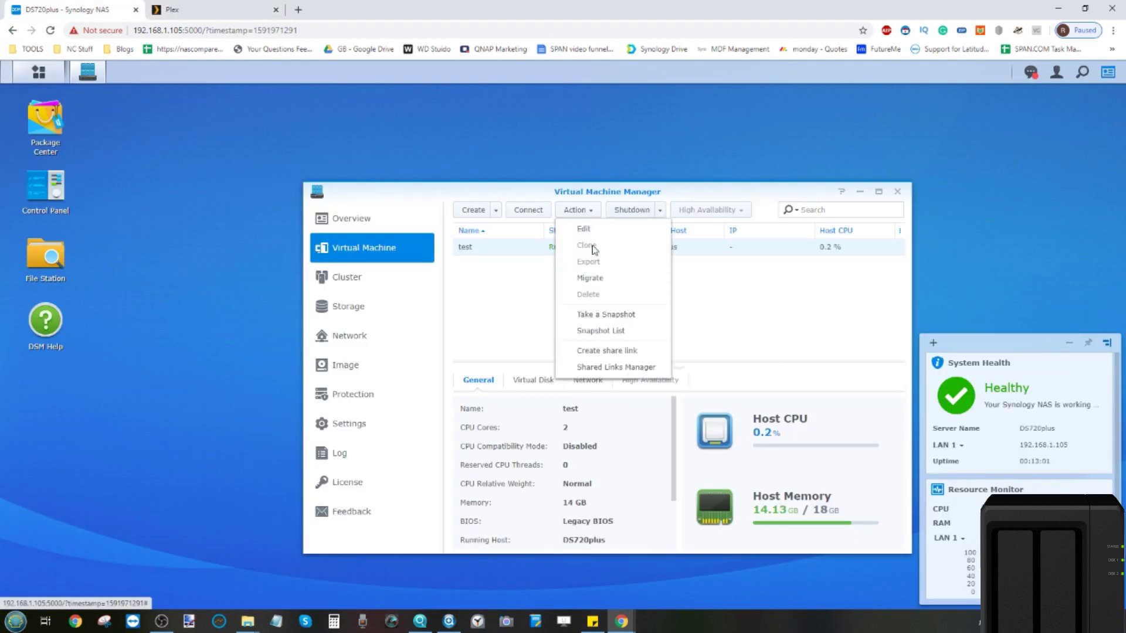
{"action": "left_click", "coordinate": [707, 324]}
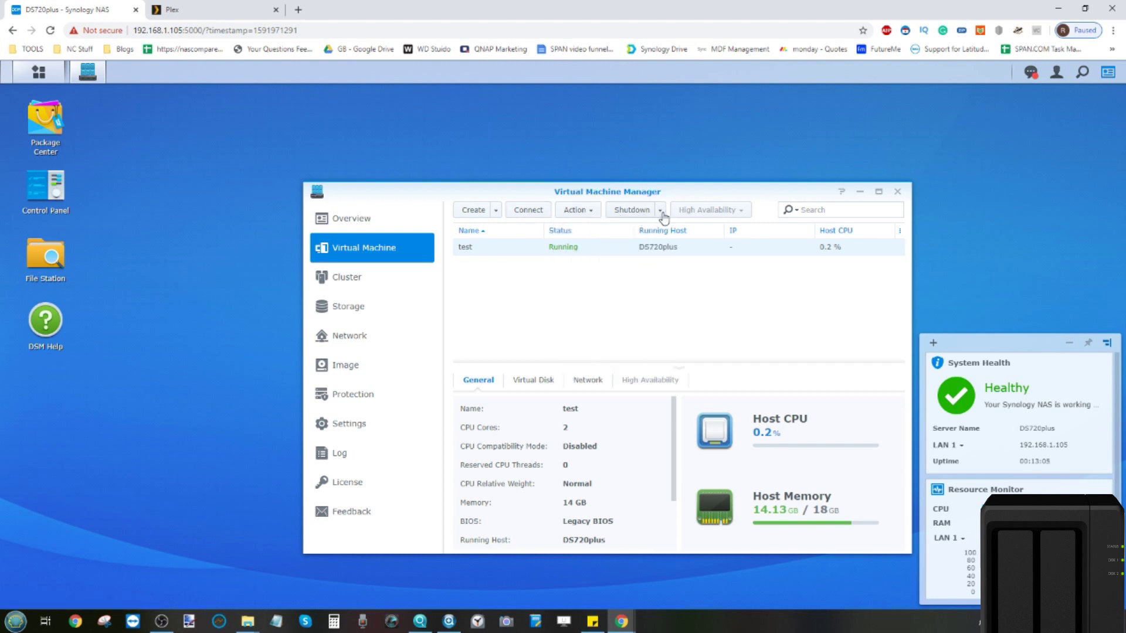
{"action": "left_click", "coordinate": [661, 212]}
{"action": "left_click", "coordinate": [650, 262]}
{"action": "left_click", "coordinate": [672, 390]}
Step: Delete the test VM, confirming with the DSM password, then check Plex's RAM graph dropping
{"action": "right_click", "coordinate": [596, 253]}
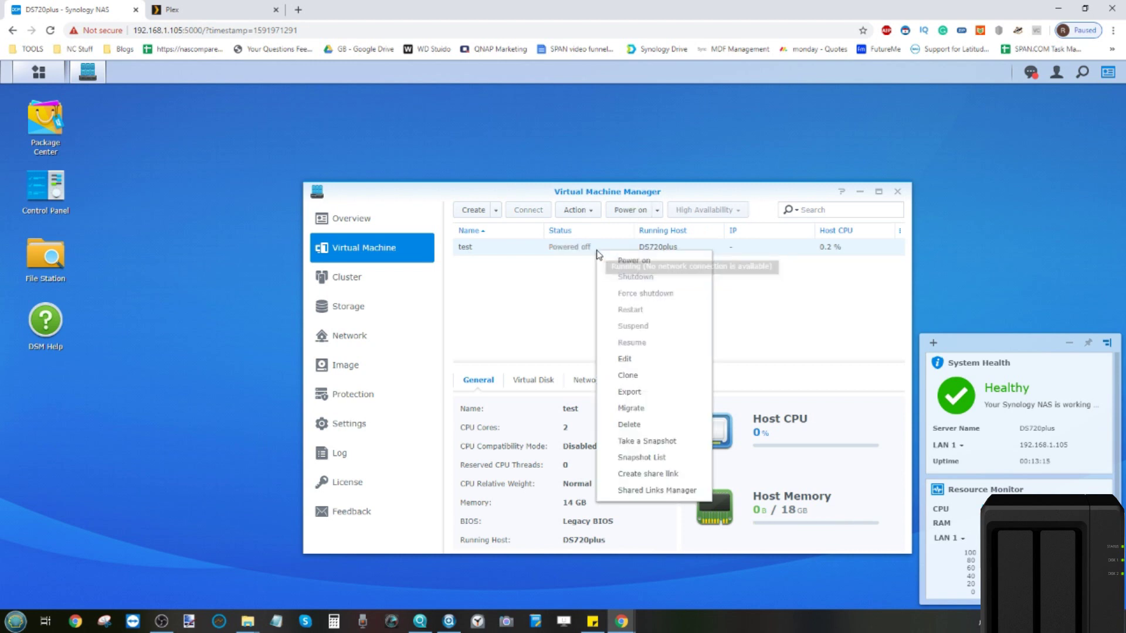
{"action": "left_click", "coordinate": [576, 217]}
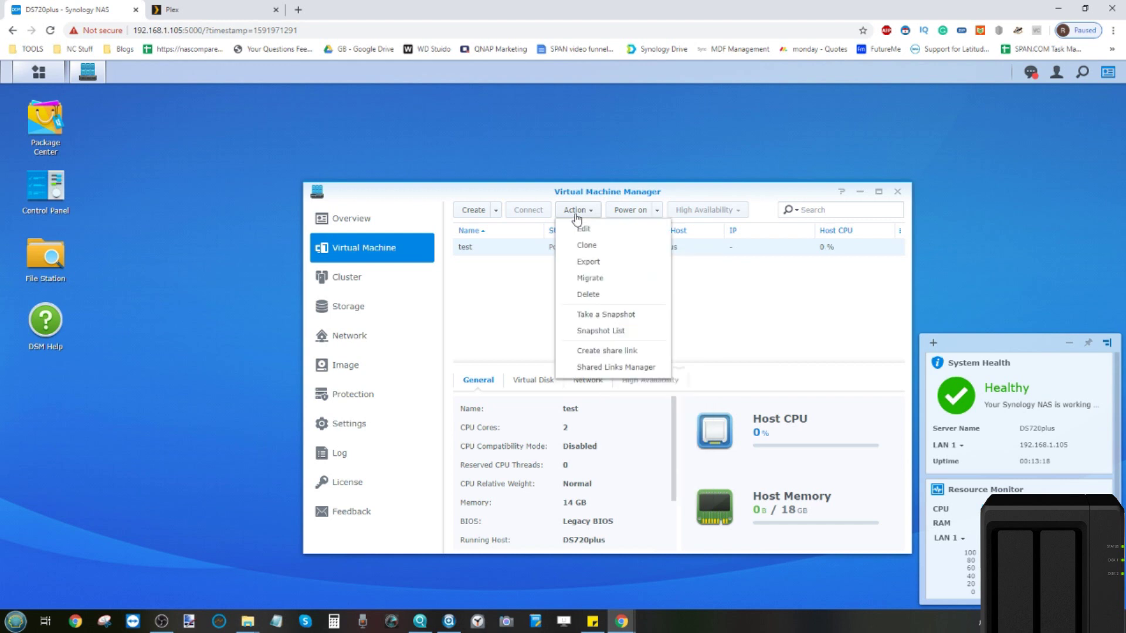
{"action": "left_click", "coordinate": [606, 294]}
{"action": "left_click", "coordinate": [656, 390]}
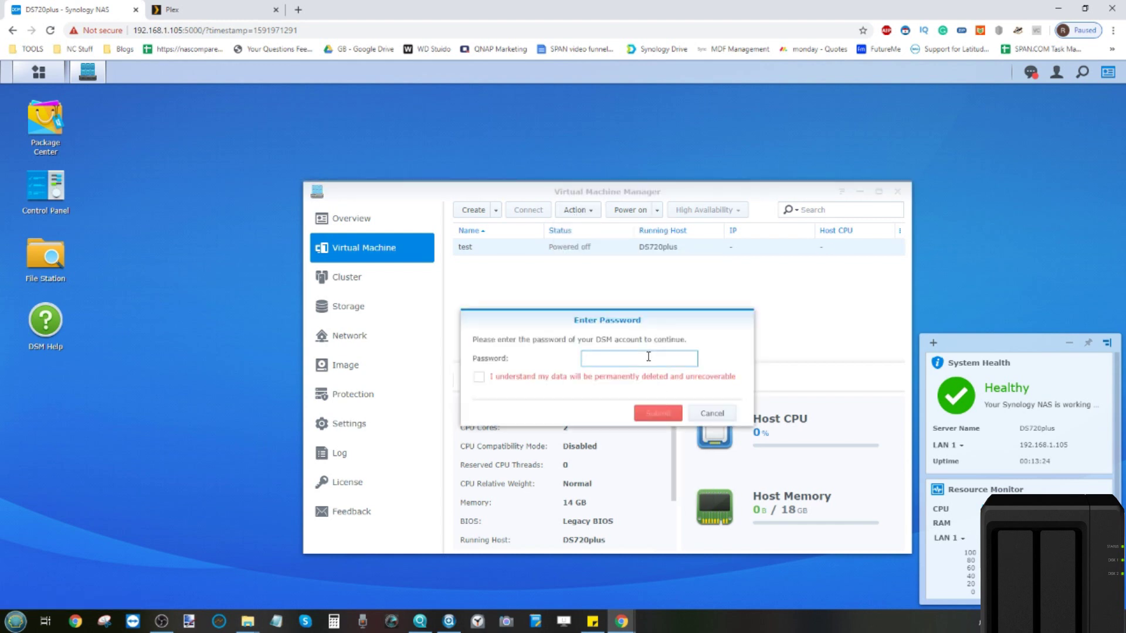
{"action": "type", "text": "••••"}
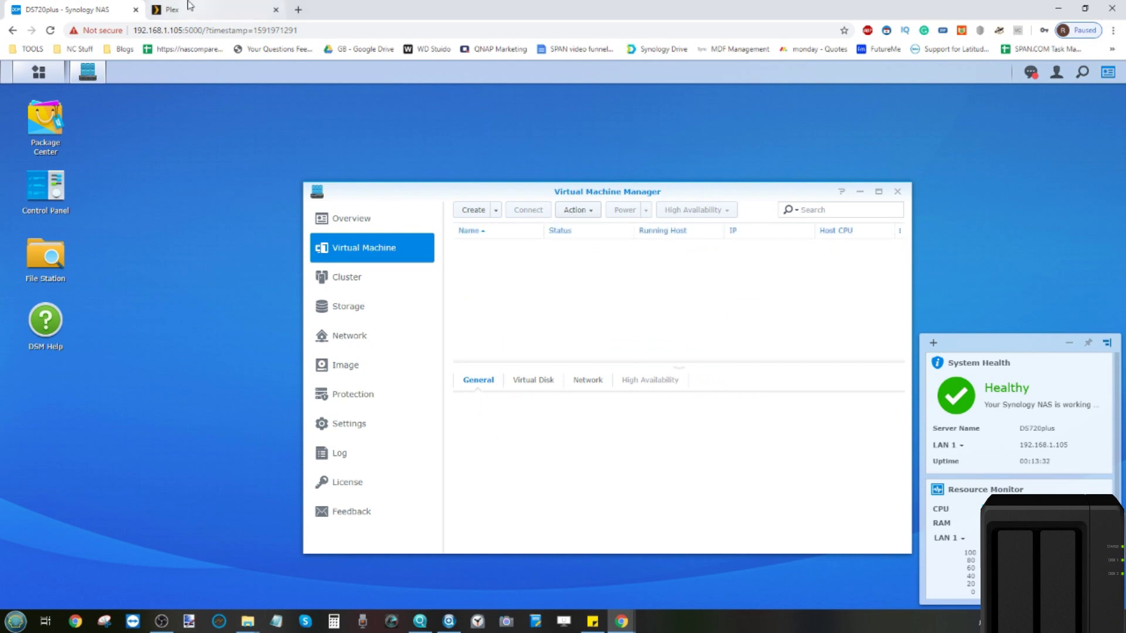
{"action": "left_click", "coordinate": [189, 7]}
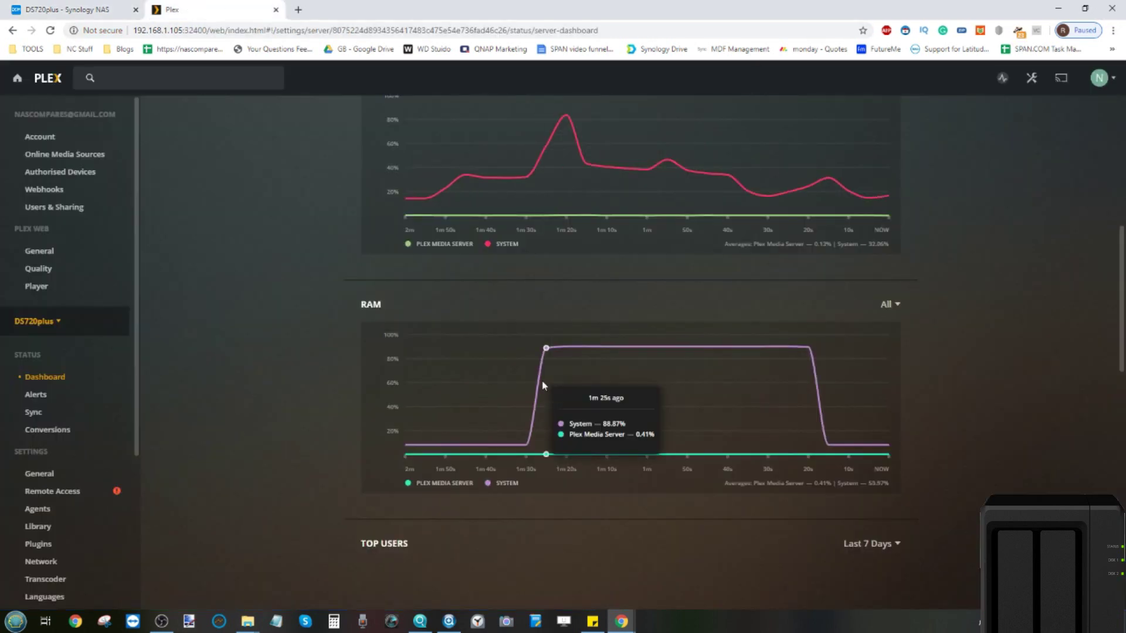